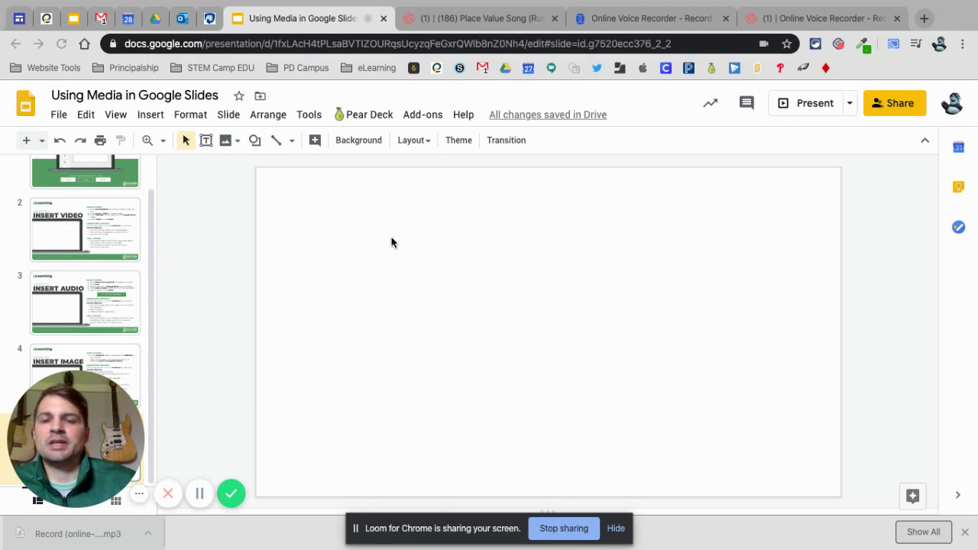
Open Insert > Image > Search the web and focus the Search for Images box.
left_click(152, 115)
mouse_move(220, 149)
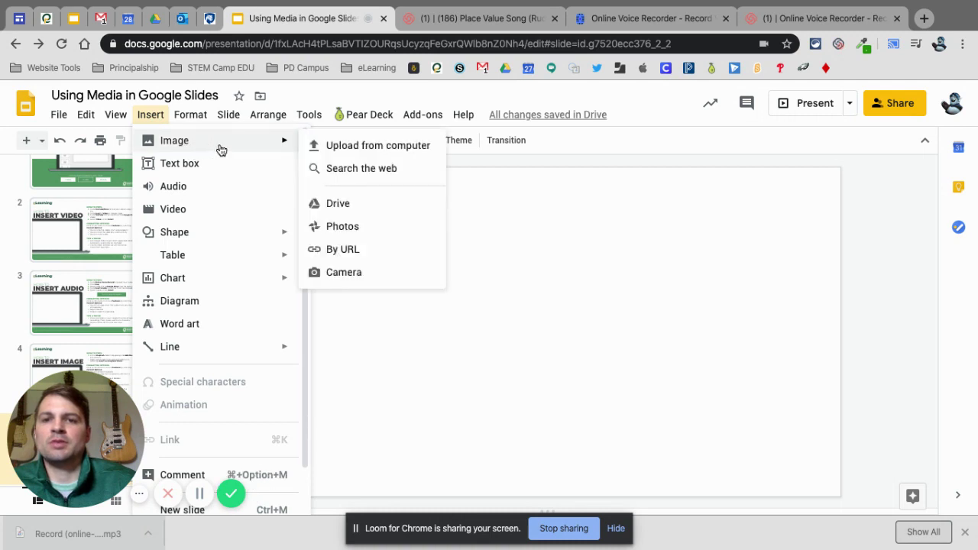
left_click(343, 169)
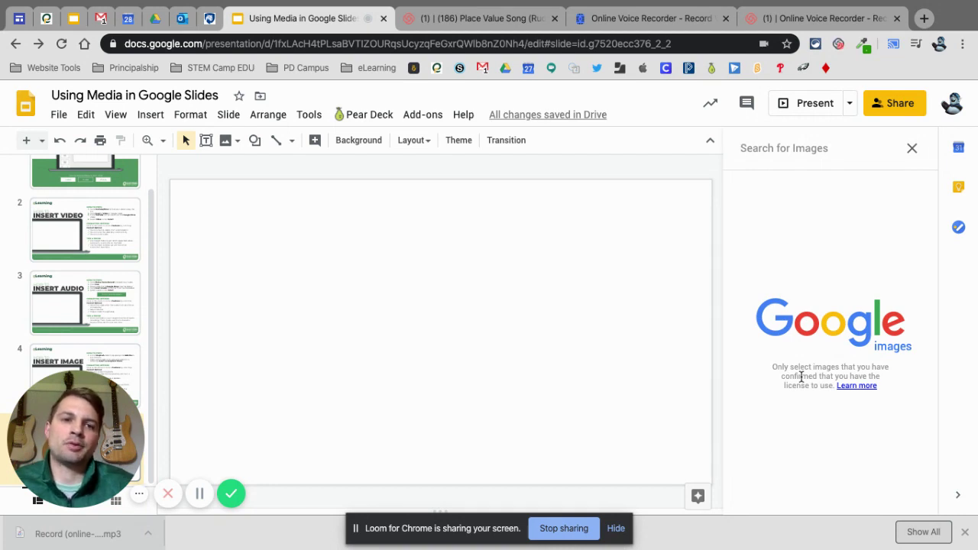
left_click(831, 152)
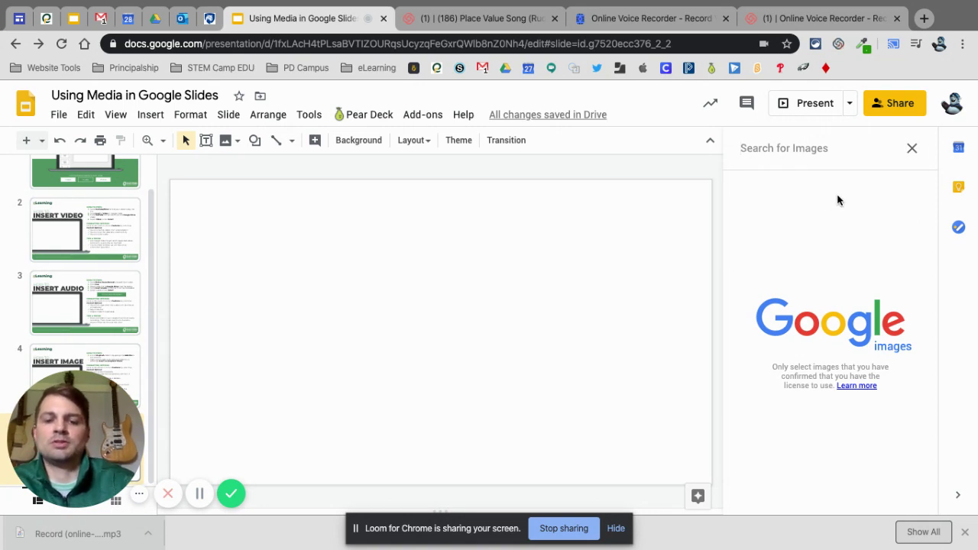
Search images for 'Guitars' and insert the guitar-wall photo onto the slide.
type("Guitar")
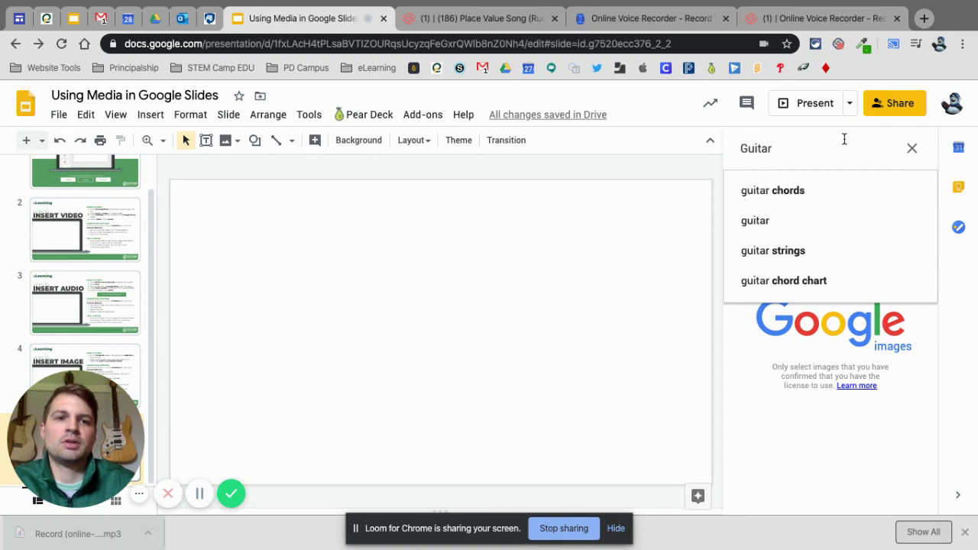
type("s")
key("Return")
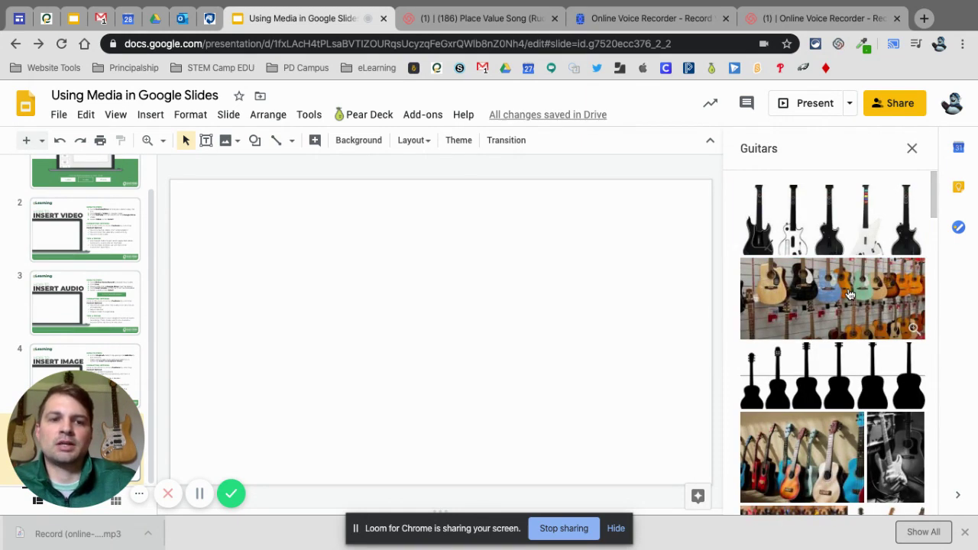
left_click(849, 295)
left_click(900, 498)
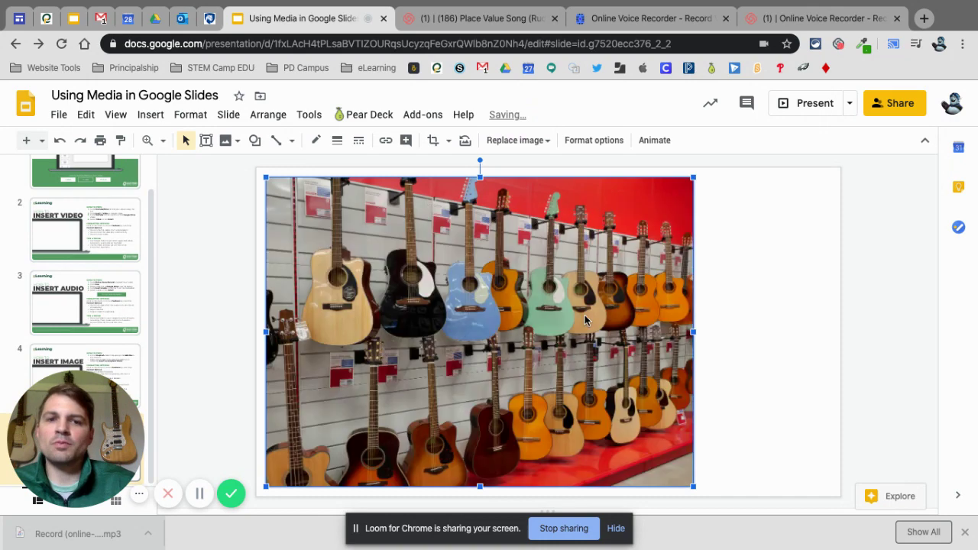
Select the guitar photo and delete it so the slide is blank again.
left_click(721, 343)
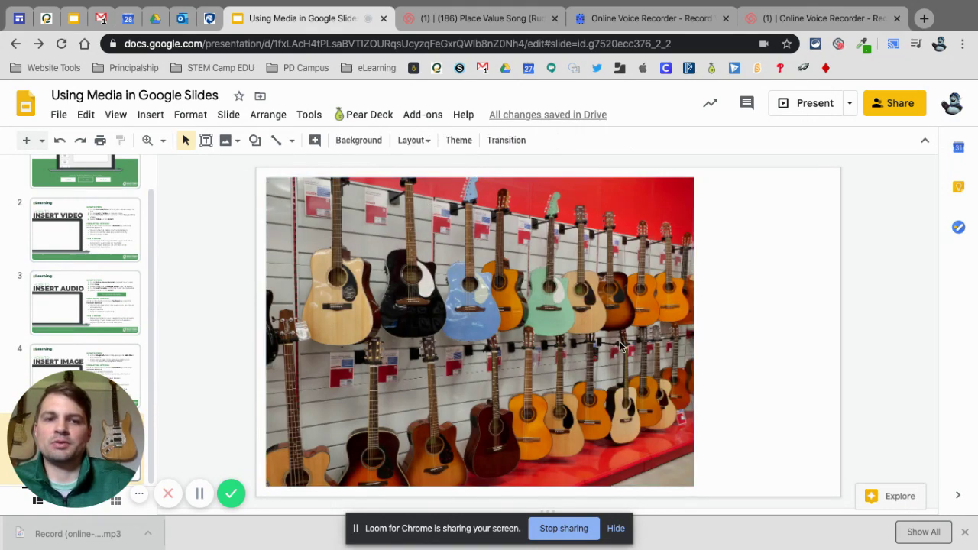
left_click(611, 352)
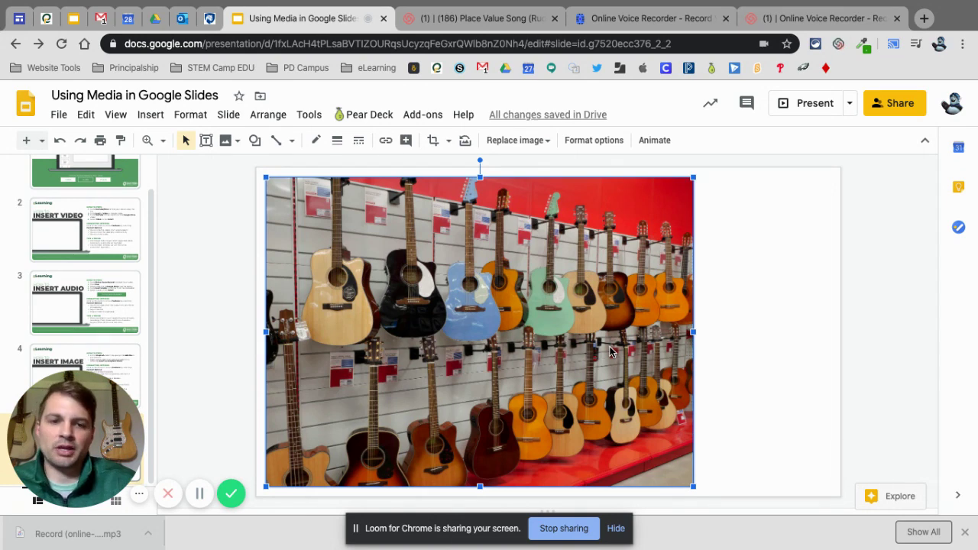
key("Delete")
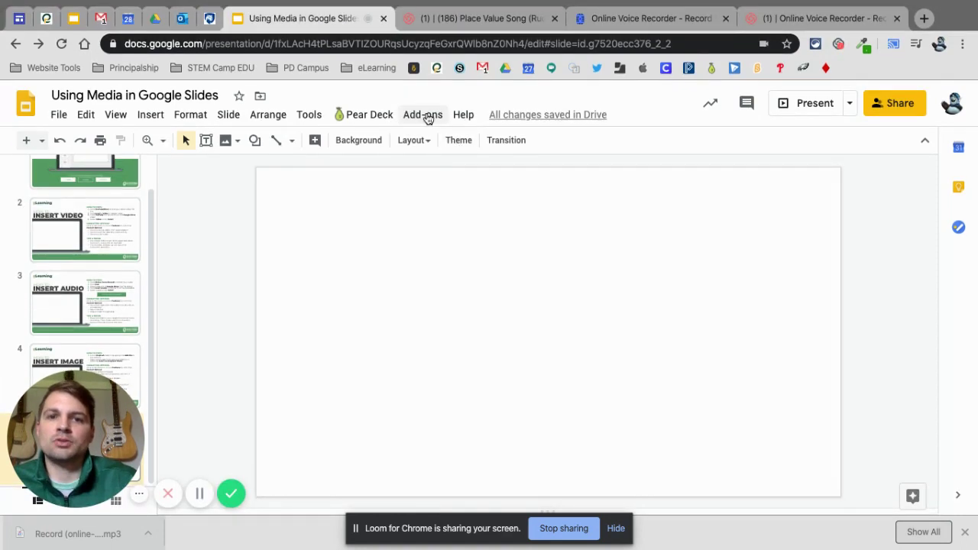
Search Get add-ons for 'Unsplash Images' and click Install on its card.
left_click(423, 114)
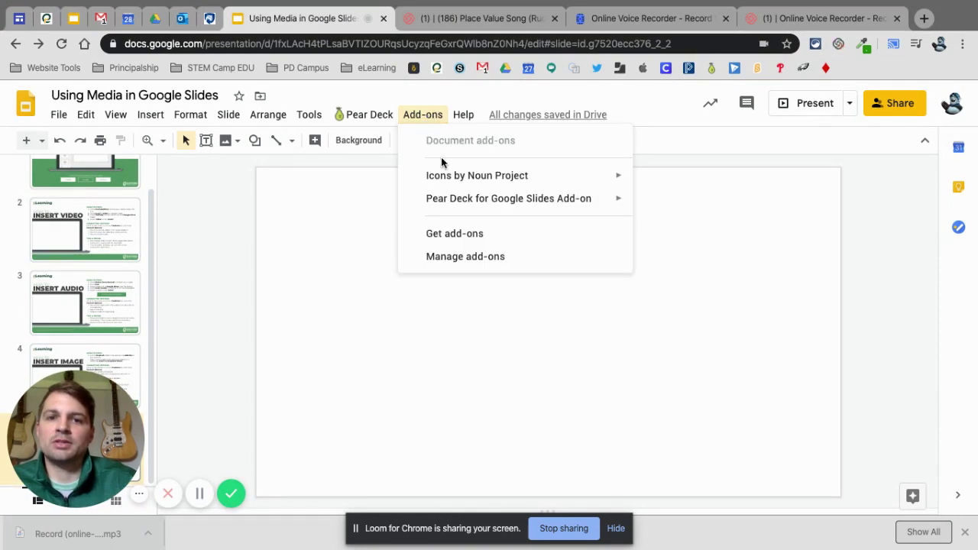
left_click(455, 233)
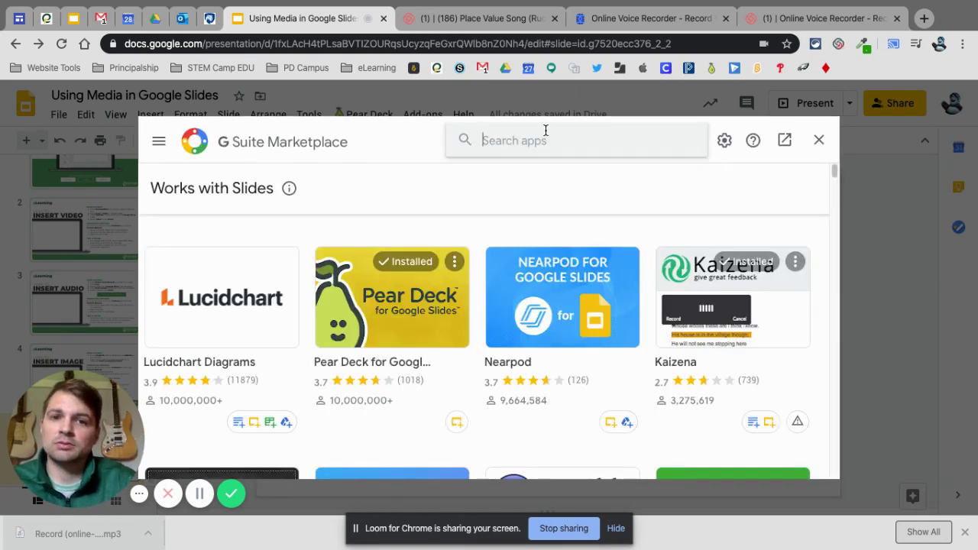
left_click(546, 132)
type("Unspl")
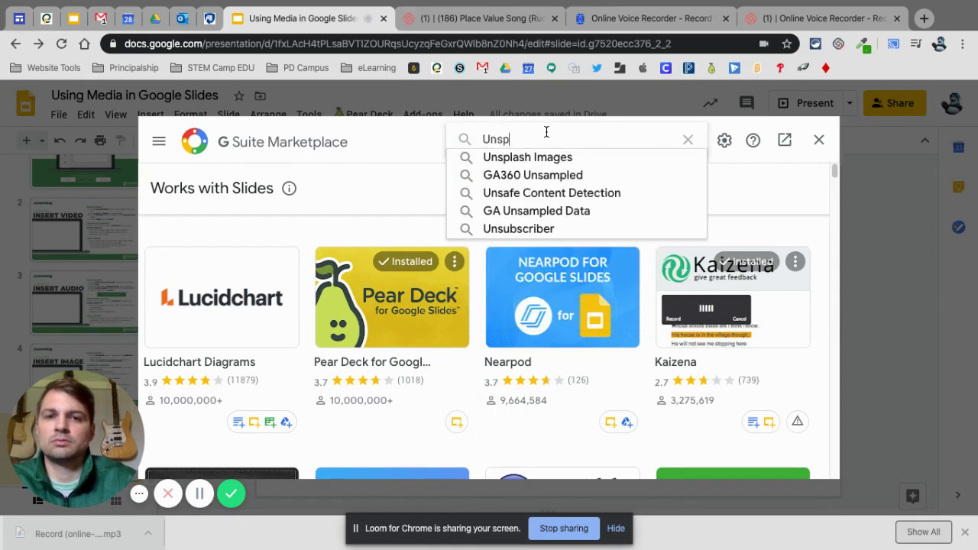
left_click(569, 158)
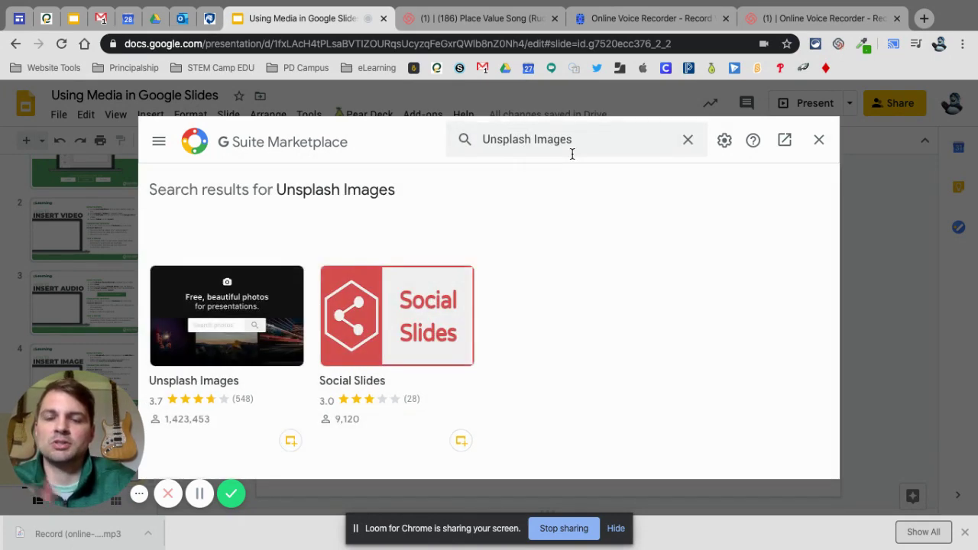
left_click(255, 302)
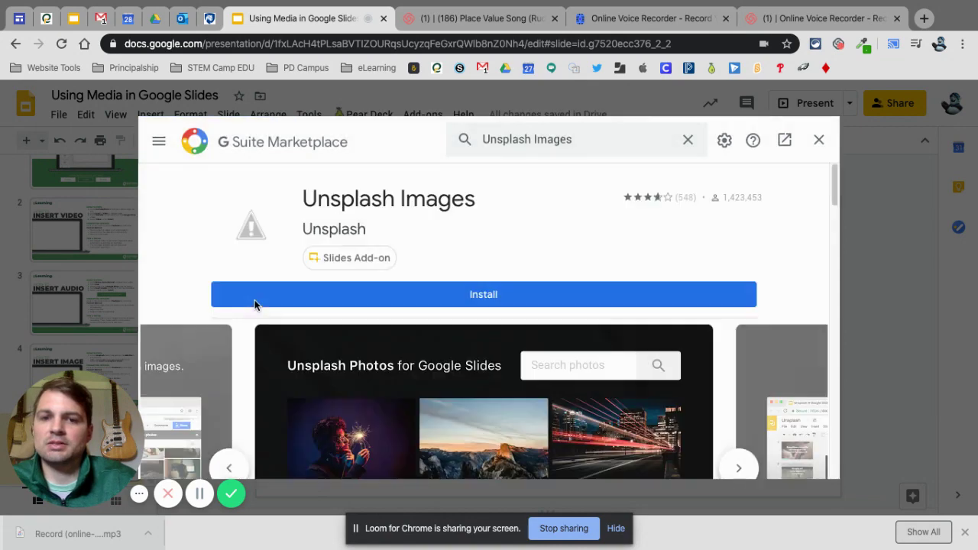
left_click(459, 298)
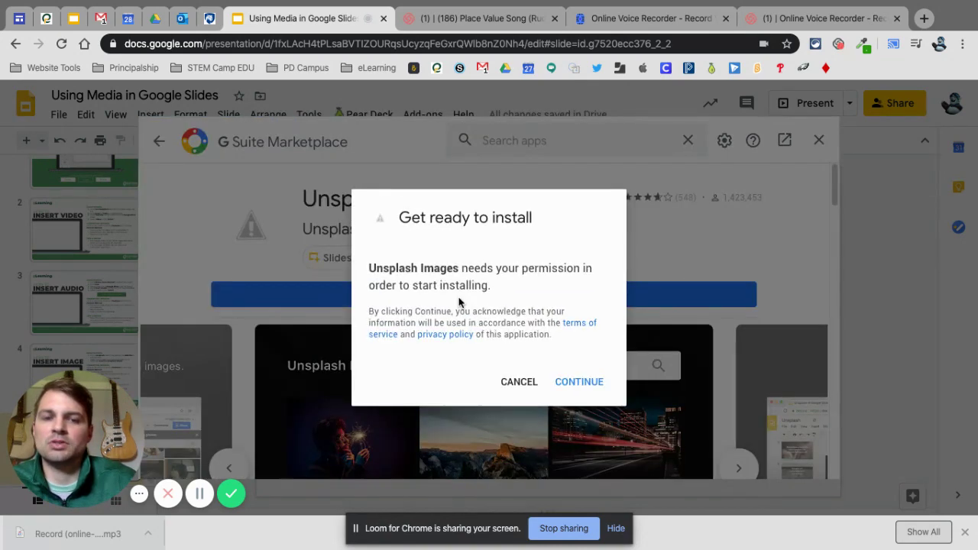
Continue the install, choose the school account, and Allow Unsplash Images access.
left_click(578, 381)
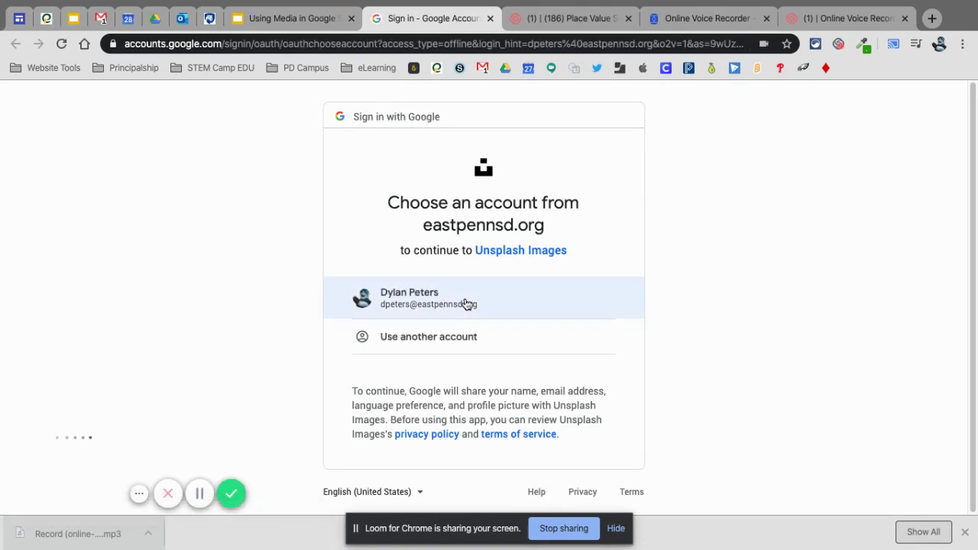
left_click(416, 301)
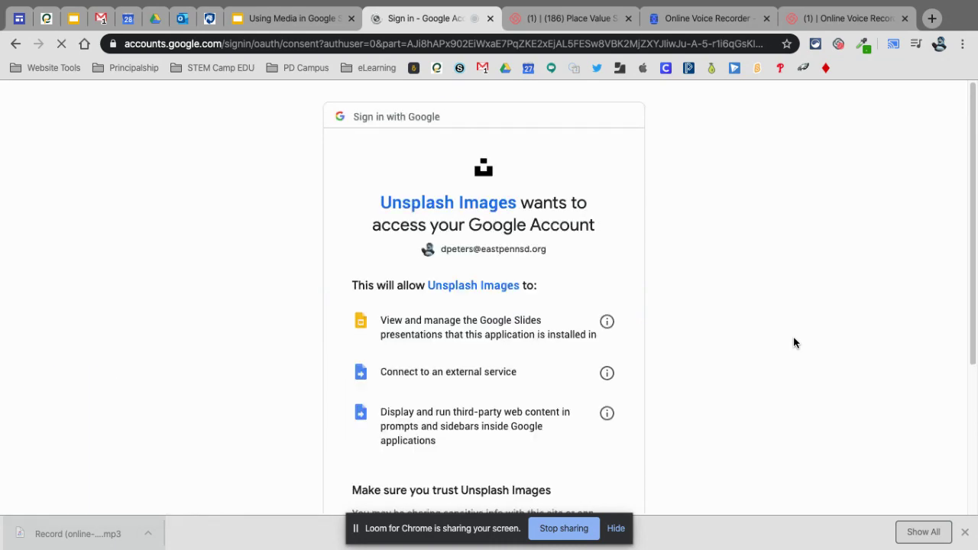
scroll(794, 343, "down", 3)
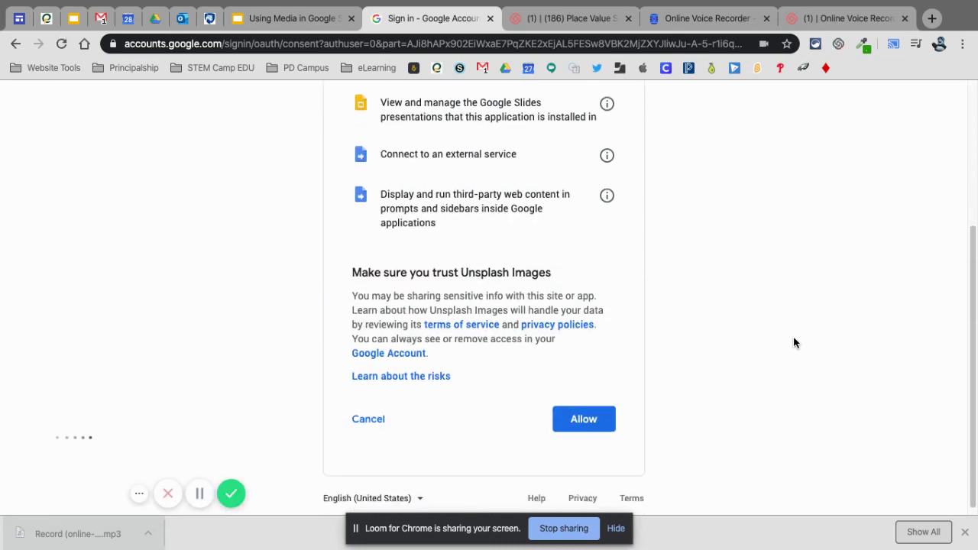
left_click(601, 421)
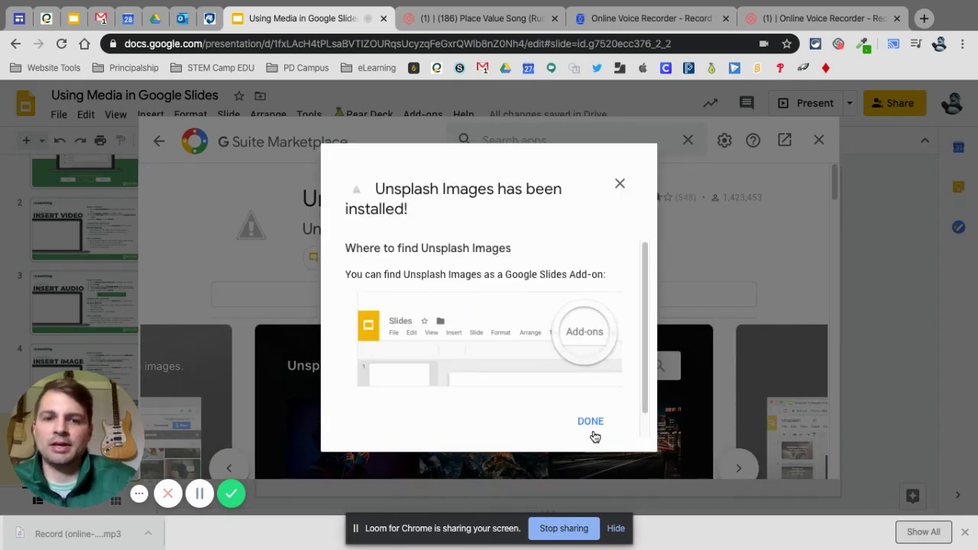
Dismiss the install confirmation, close the Marketplace, and launch Unsplash Images > Insert an Unsplash Photo.
left_click(592, 422)
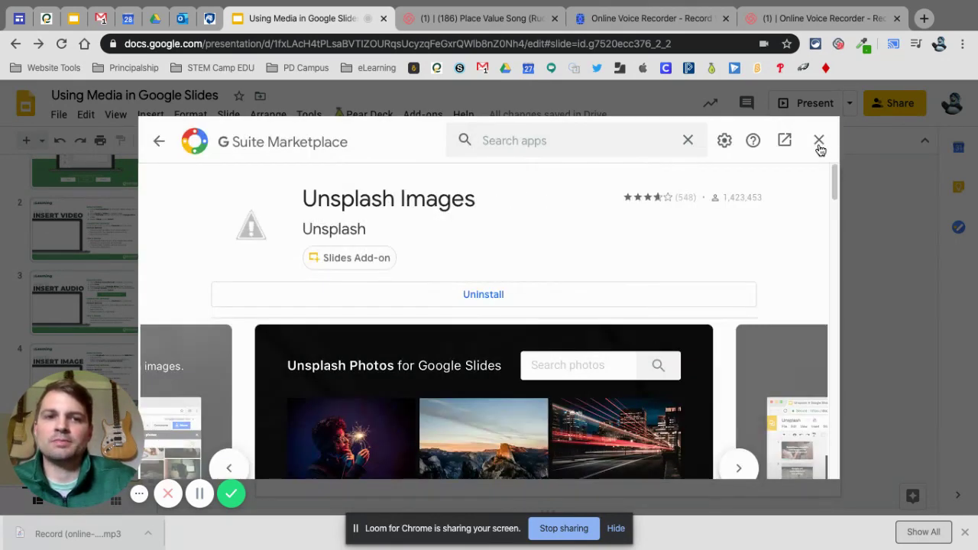
left_click(819, 142)
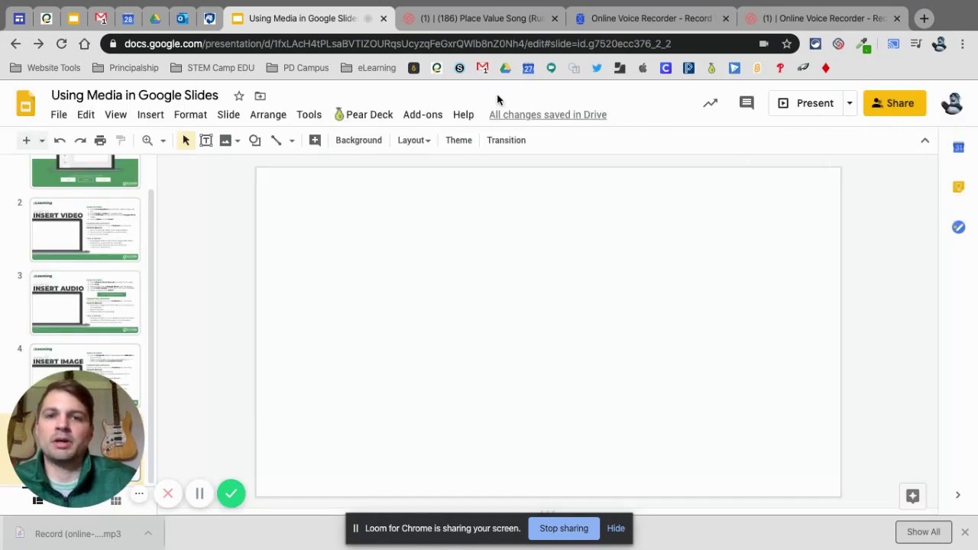
left_click(421, 115)
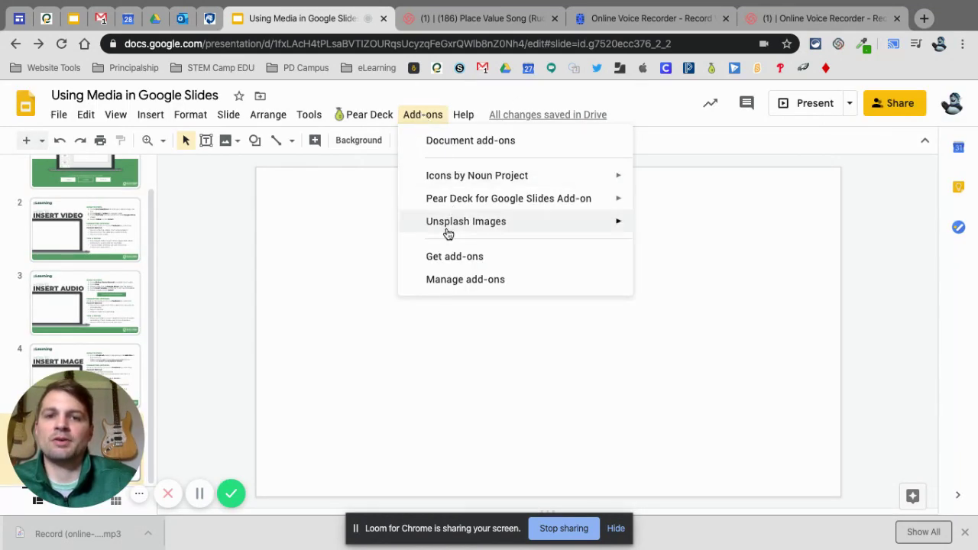
mouse_move(448, 231)
left_click(693, 227)
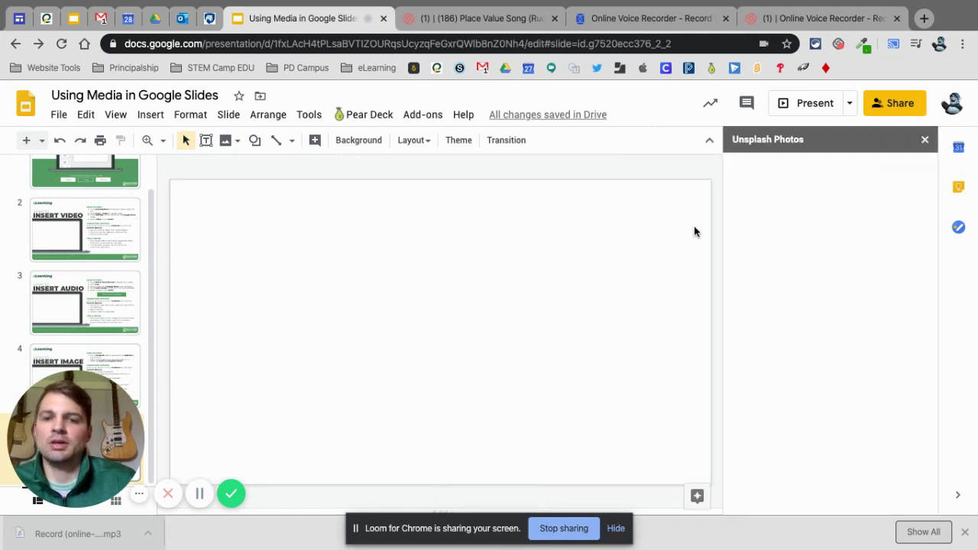
Replace the 'Mount' search with 'Underwater' and scroll the results down to the sea turtle photo.
left_click(791, 163)
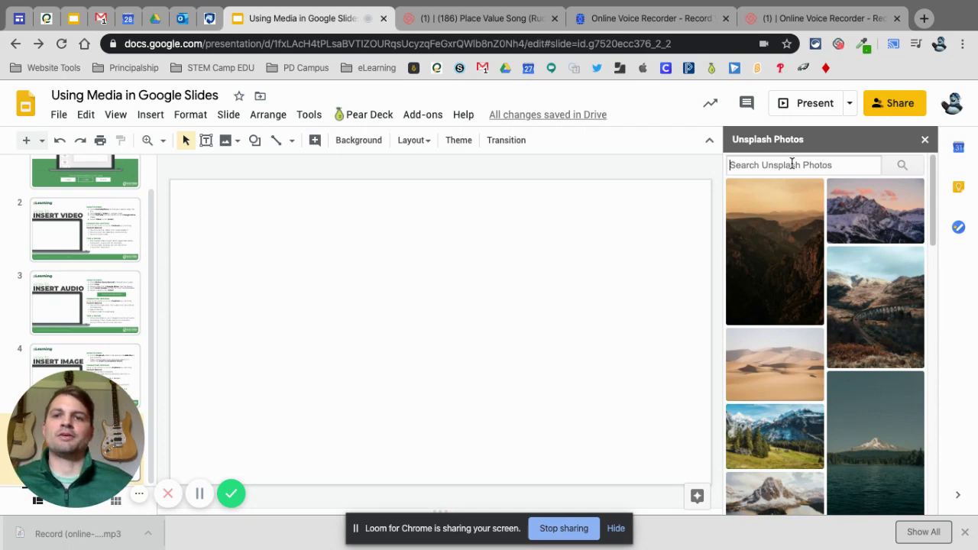
type("Mount")
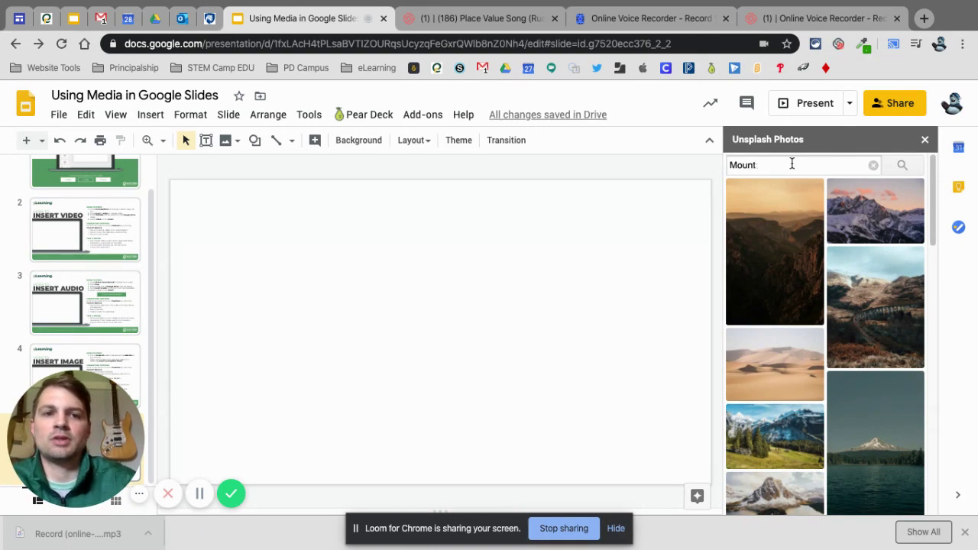
key("BackSpace")
key("BackSpace")
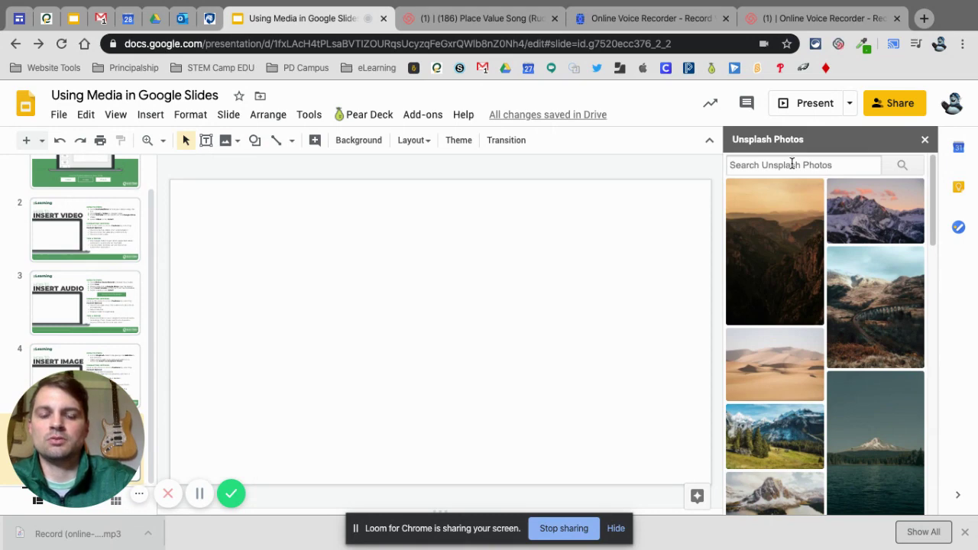
type("Underwater")
key("Return")
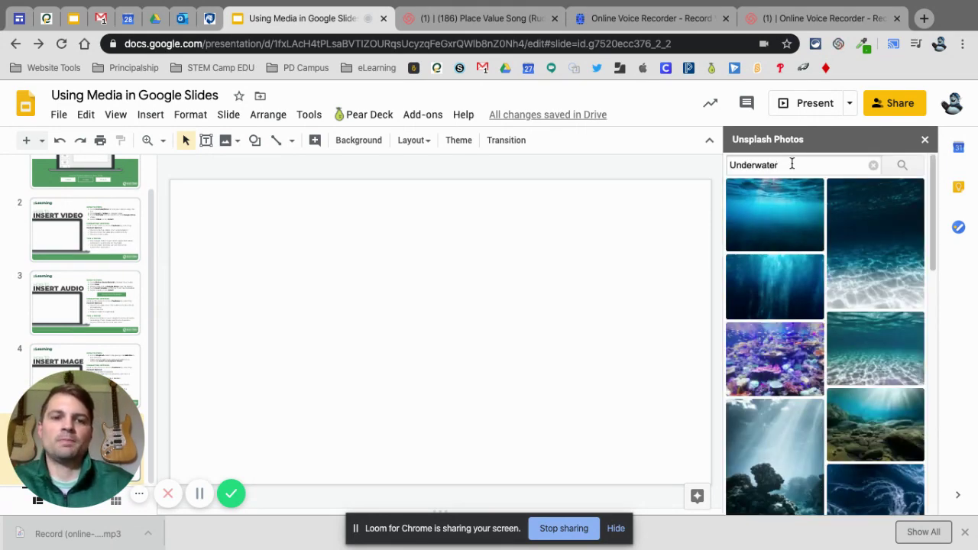
scroll(908, 386, "down", 4)
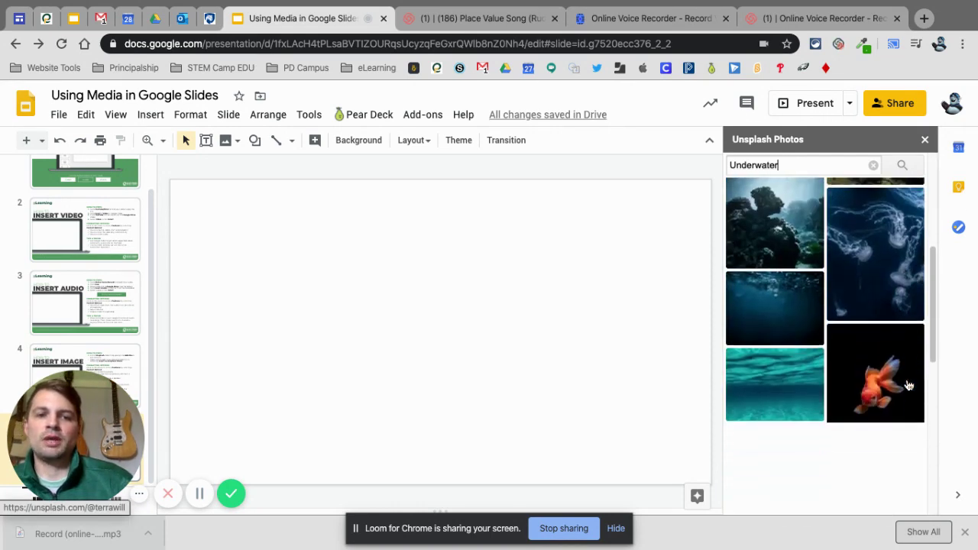
scroll(908, 386, "down", 3)
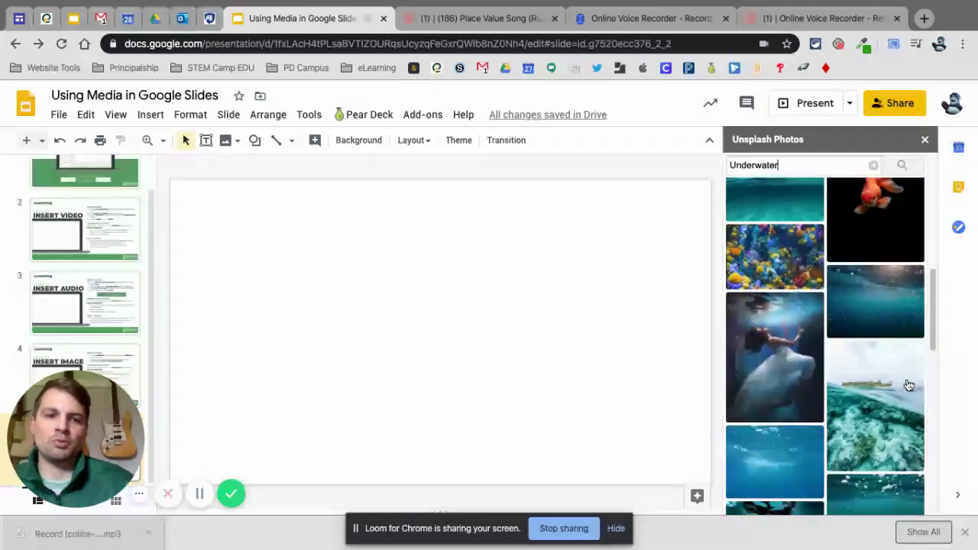
scroll(908, 386, "down", 5)
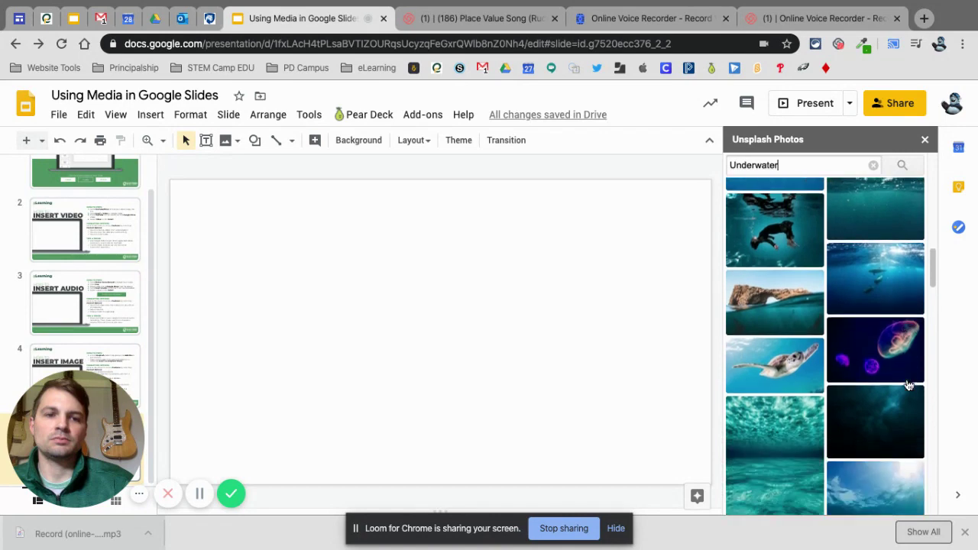
scroll(908, 386, "down", 1)
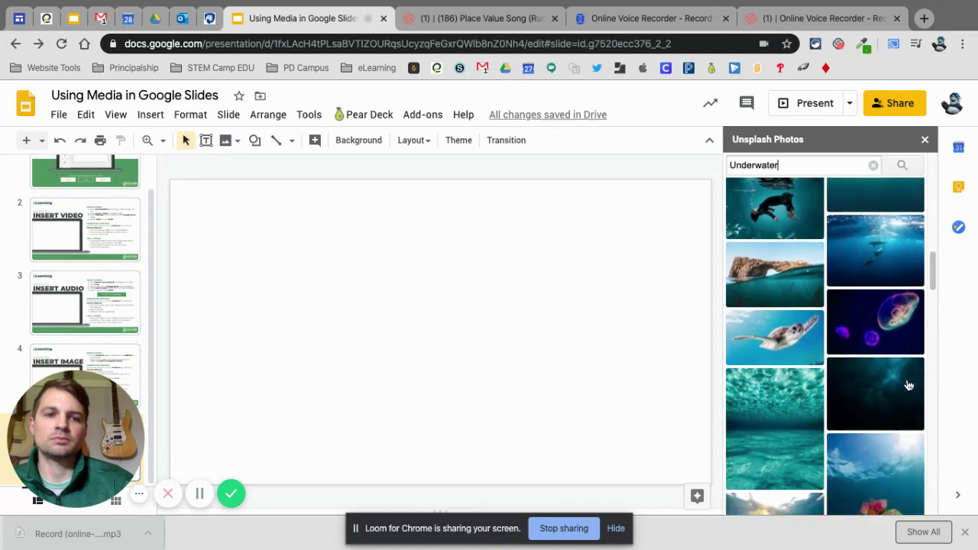
Insert the Unsplash sea turtle photo onto the slide and close the Unsplash panel.
left_click(798, 323)
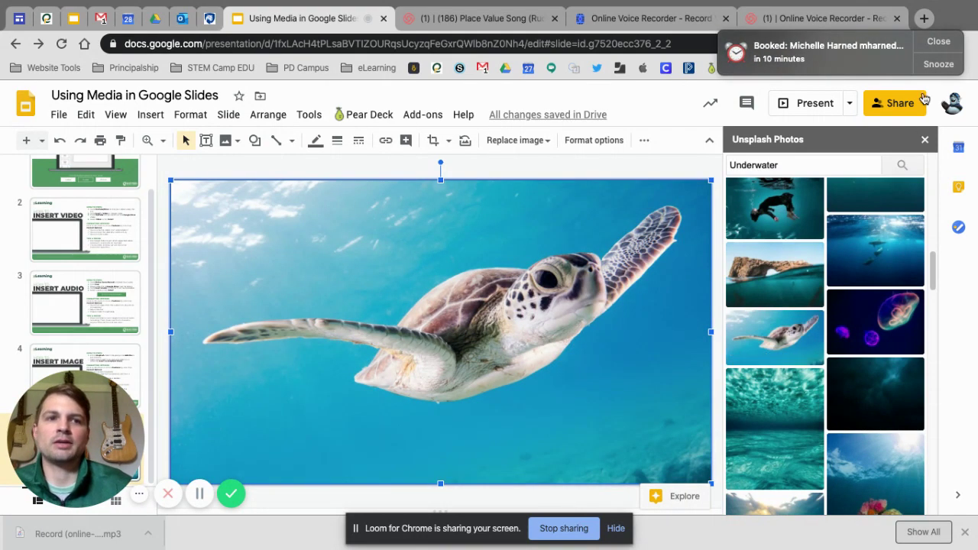
left_click(939, 43)
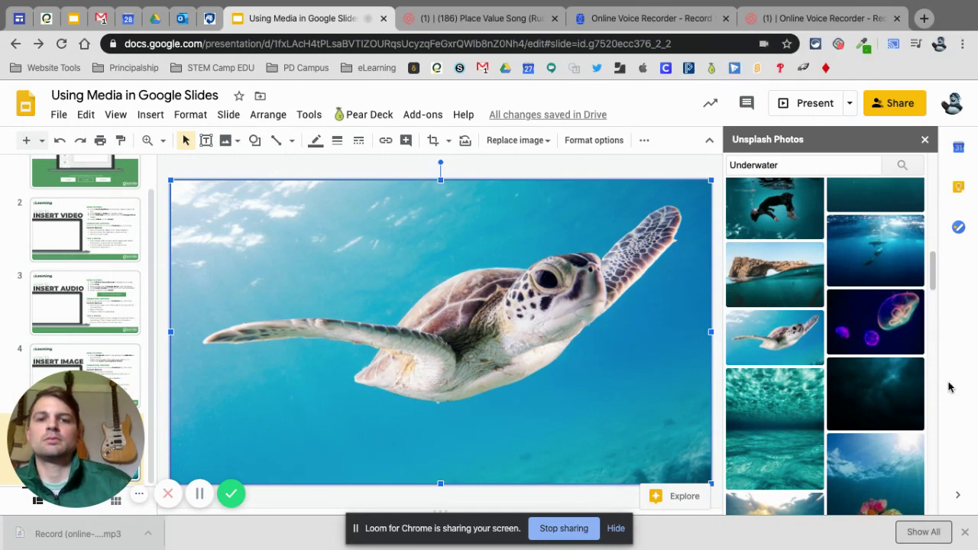
left_click(643, 174)
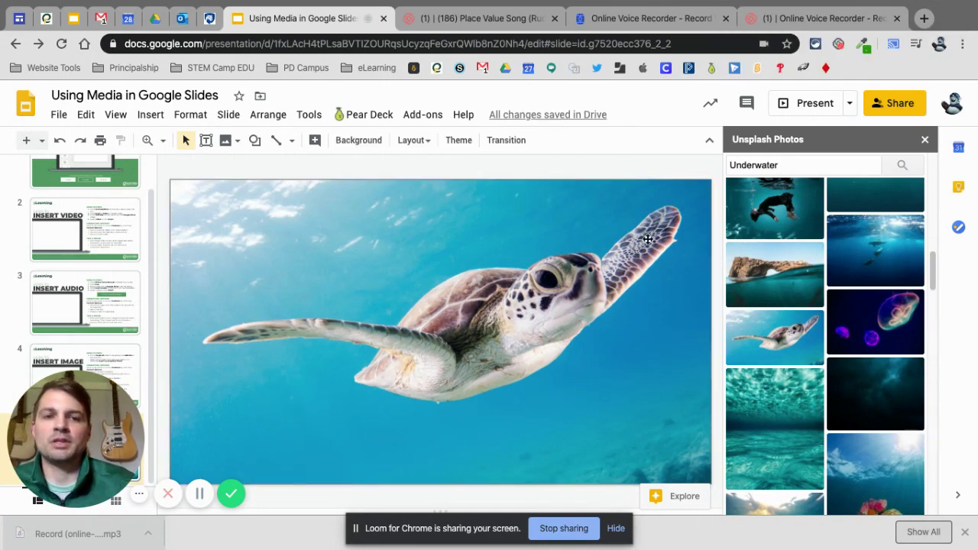
left_click(651, 272)
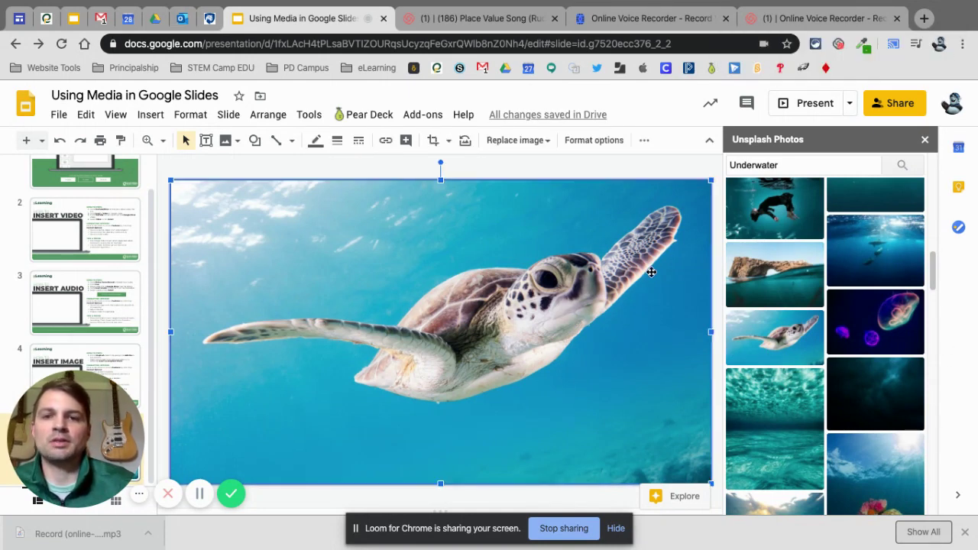
left_click(924, 139)
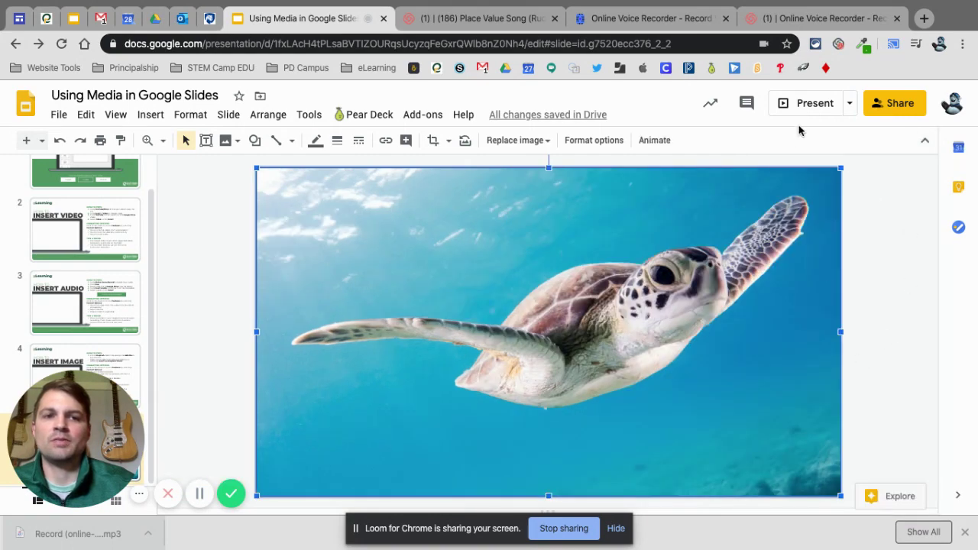
Set the turtle photo's border colour to Transparent.
left_click(867, 419)
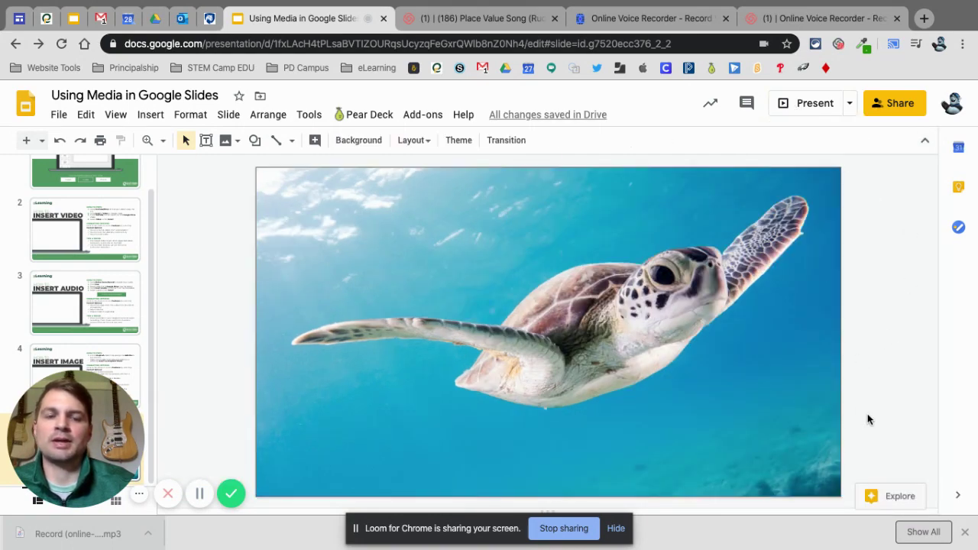
left_click(804, 422)
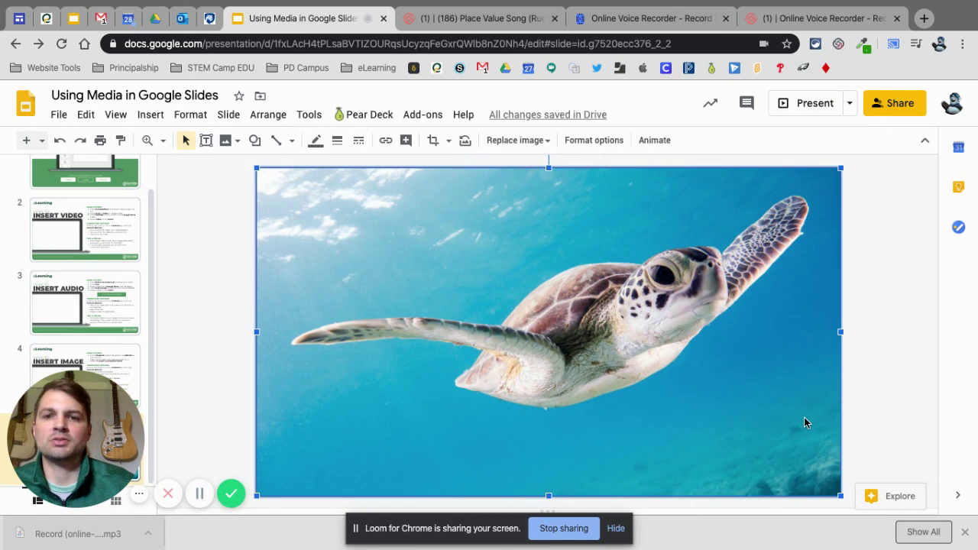
left_click(337, 141)
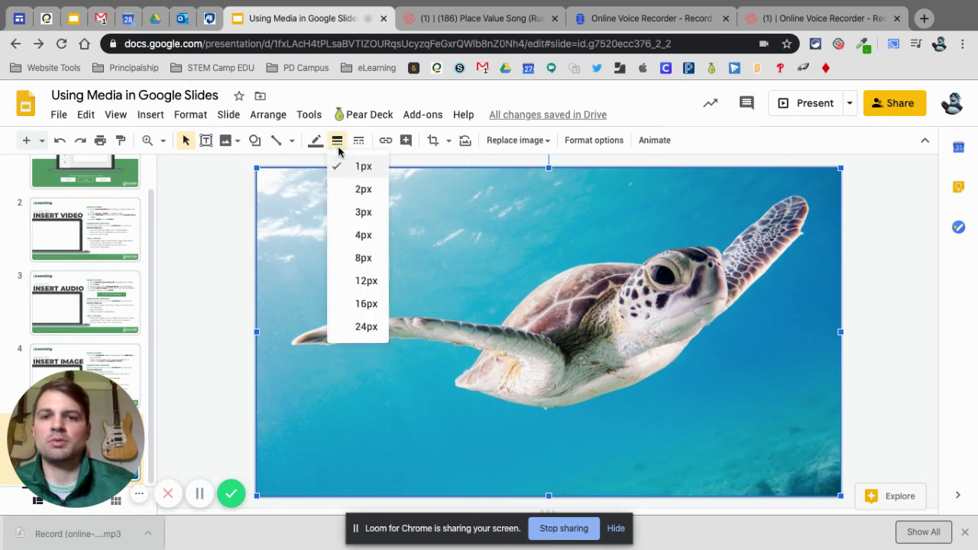
left_click(316, 141)
left_click(352, 169)
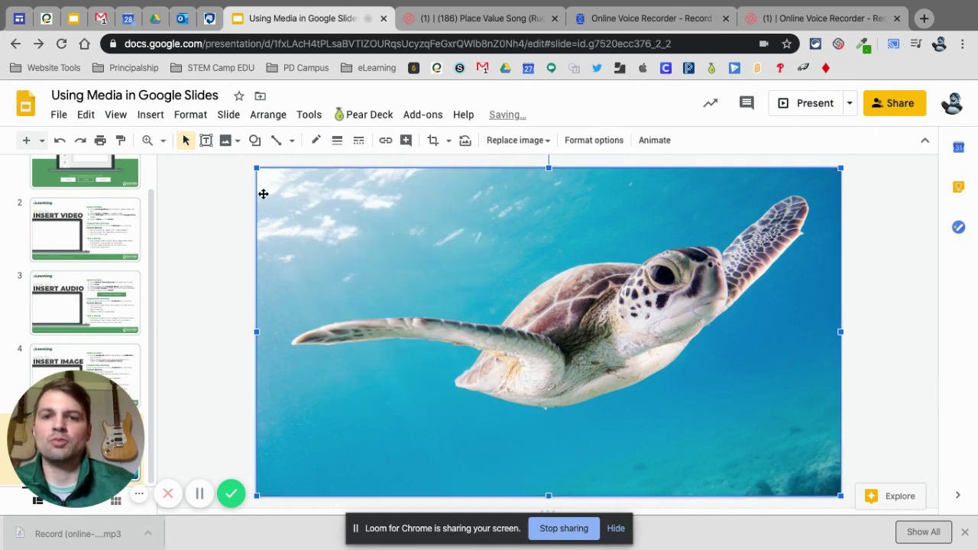
left_click(223, 213)
left_click(398, 263)
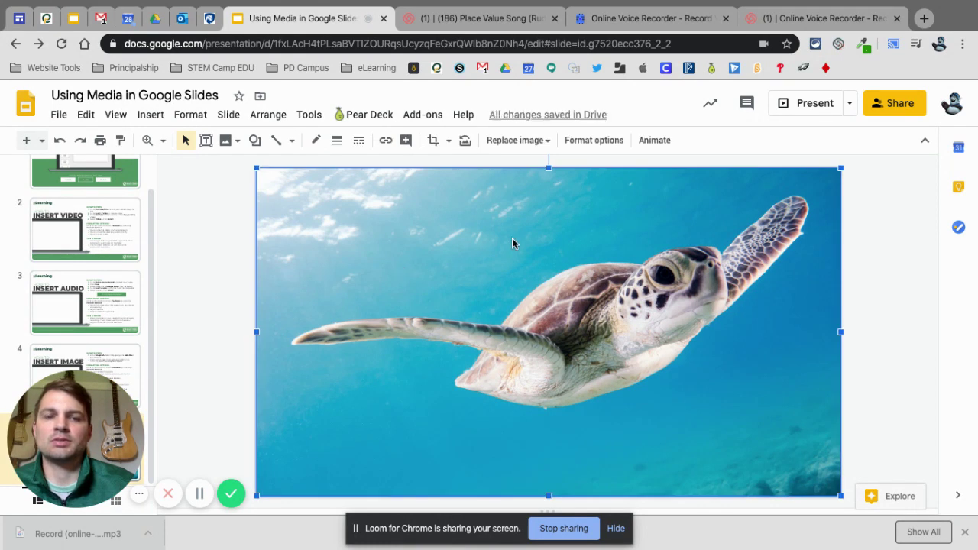
Set the turtle photo's transparency to about 74% under Format options > Adjustments.
left_click(607, 144)
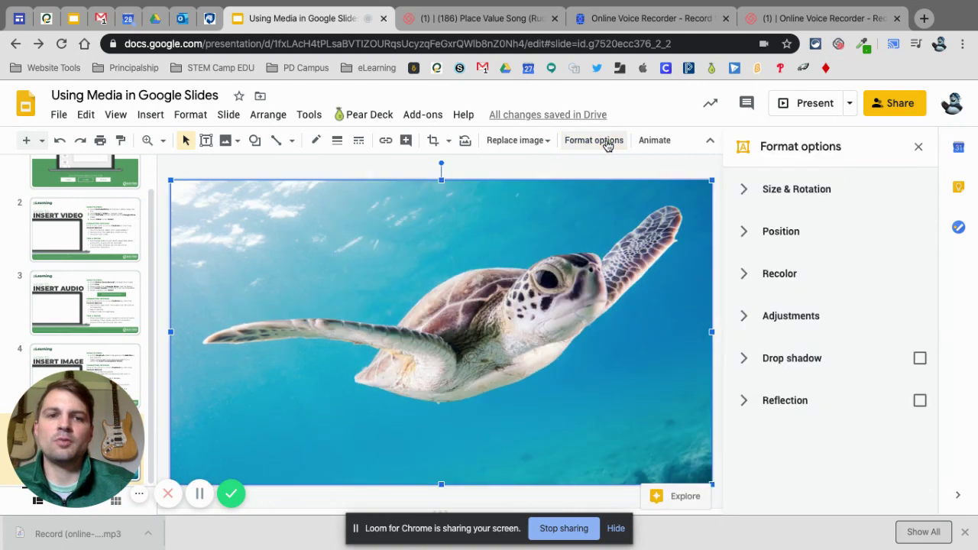
left_click(745, 319)
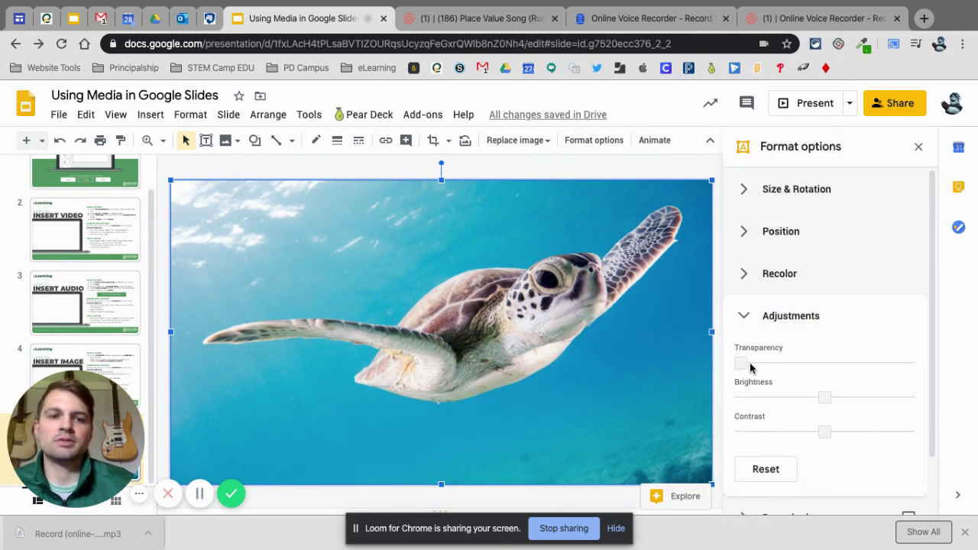
left_click_drag(823, 365, 863, 365)
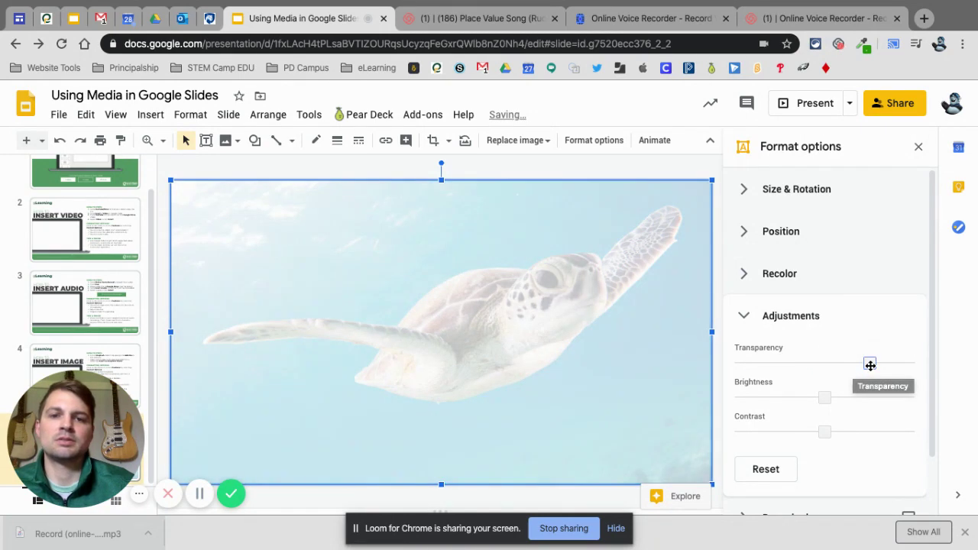
left_click_drag(870, 365, 870, 366)
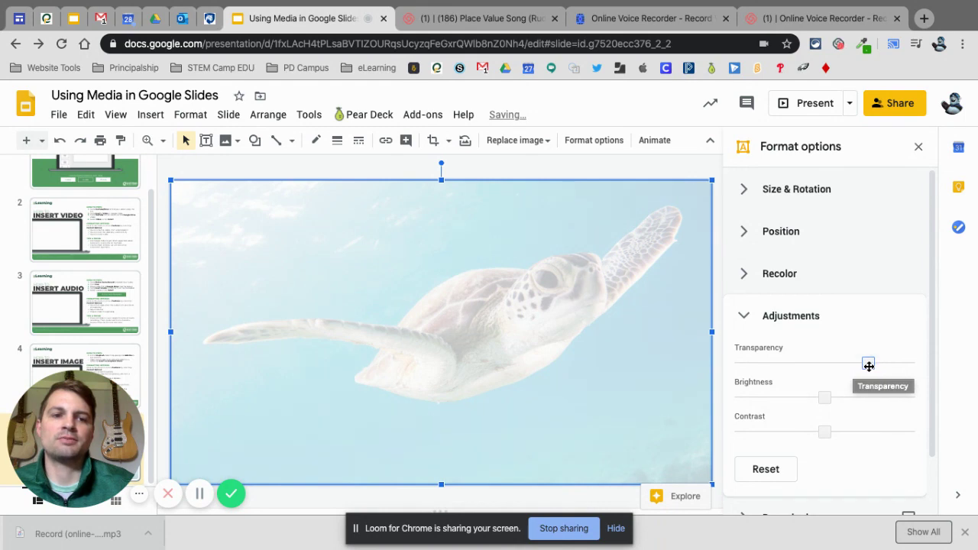
left_click(647, 170)
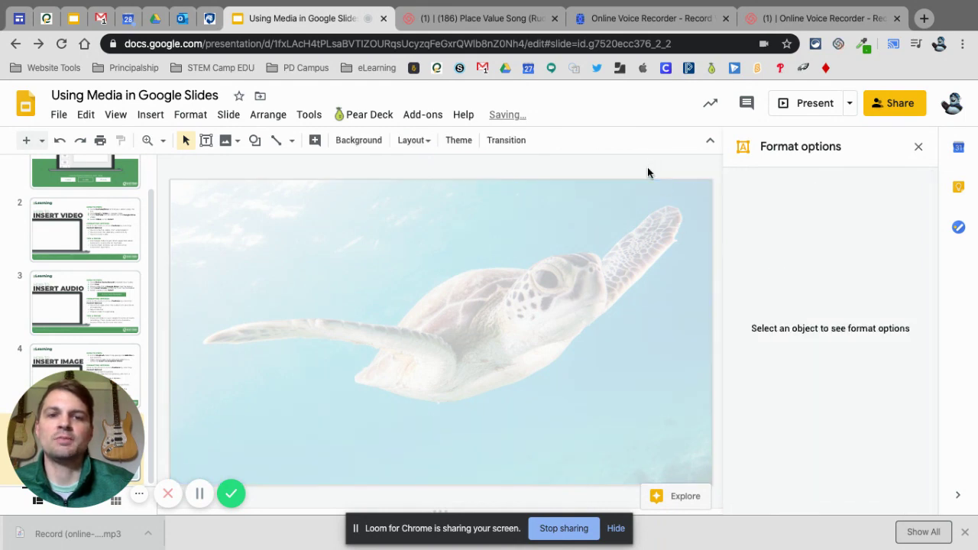
Set the slide background to black and push the turtle photo's transparency much higher.
left_click(363, 139)
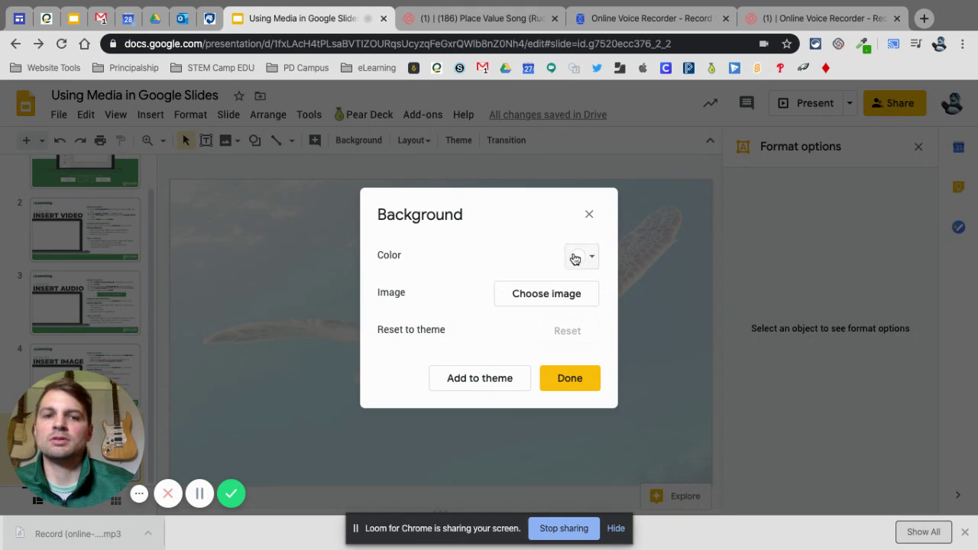
left_click(573, 257)
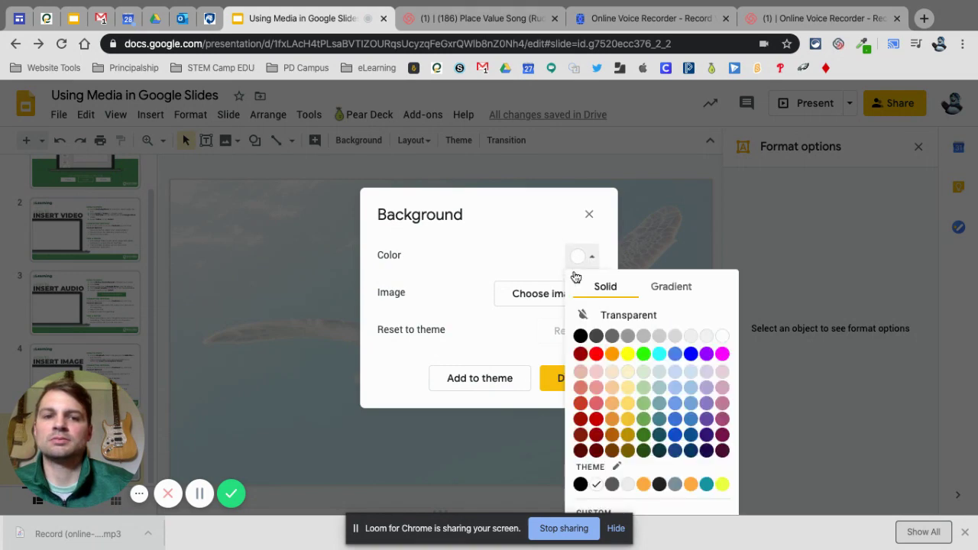
left_click(580, 336)
left_click(575, 379)
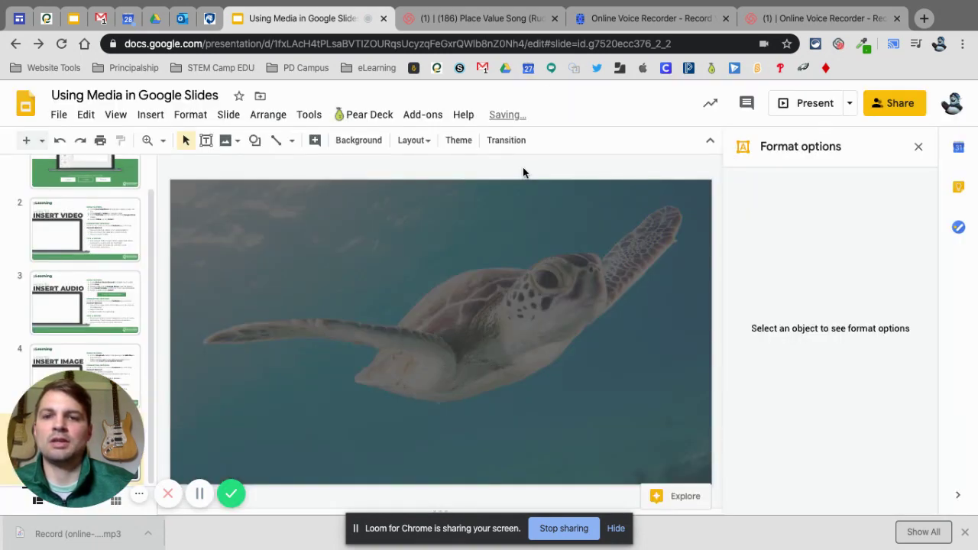
left_click(517, 286)
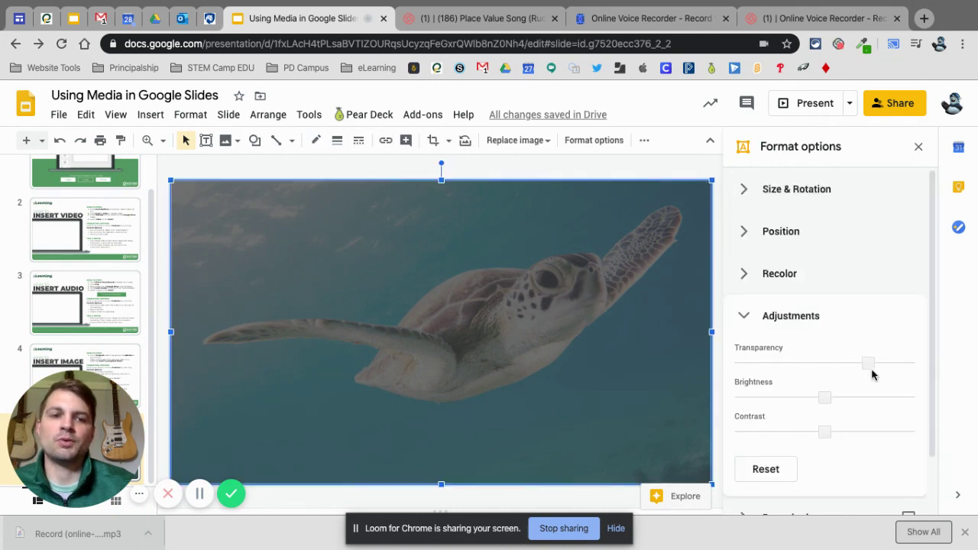
mouse_move(872, 362)
left_mouse_down()
mouse_move(900, 367)
mouse_move(889, 367)
left_mouse_up()
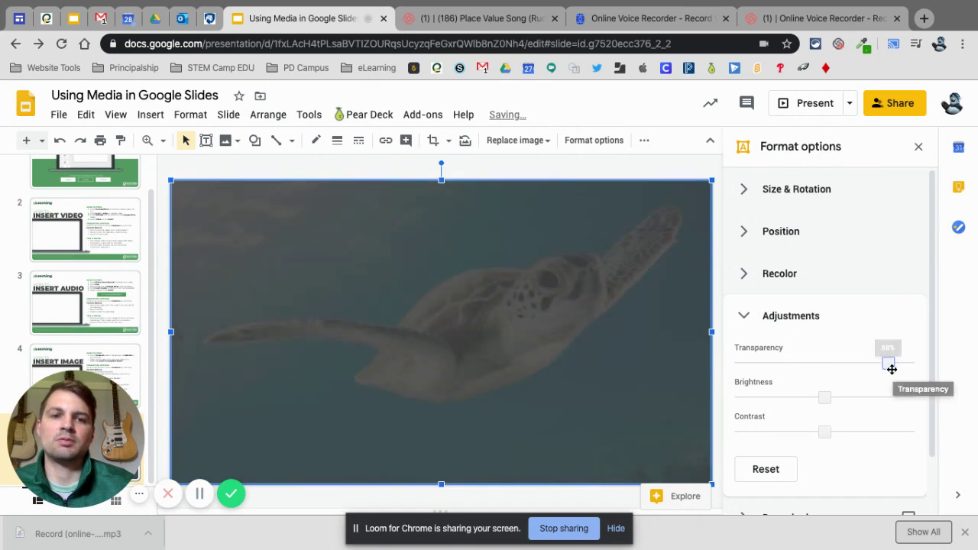
Draw a text box across the upper slide and type 'I can read this'.
left_click(918, 146)
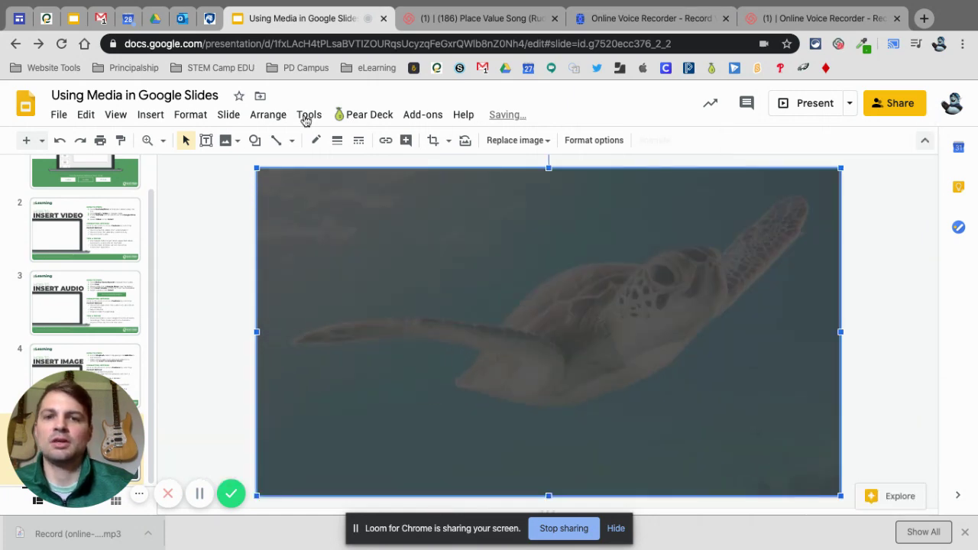
left_click(211, 143)
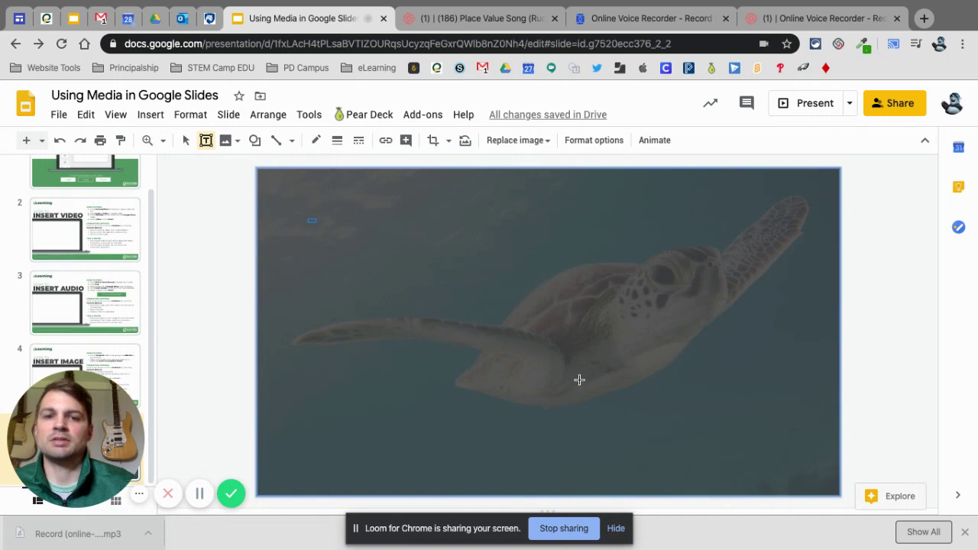
left_click_drag(579, 380, 745, 350)
type("I can r")
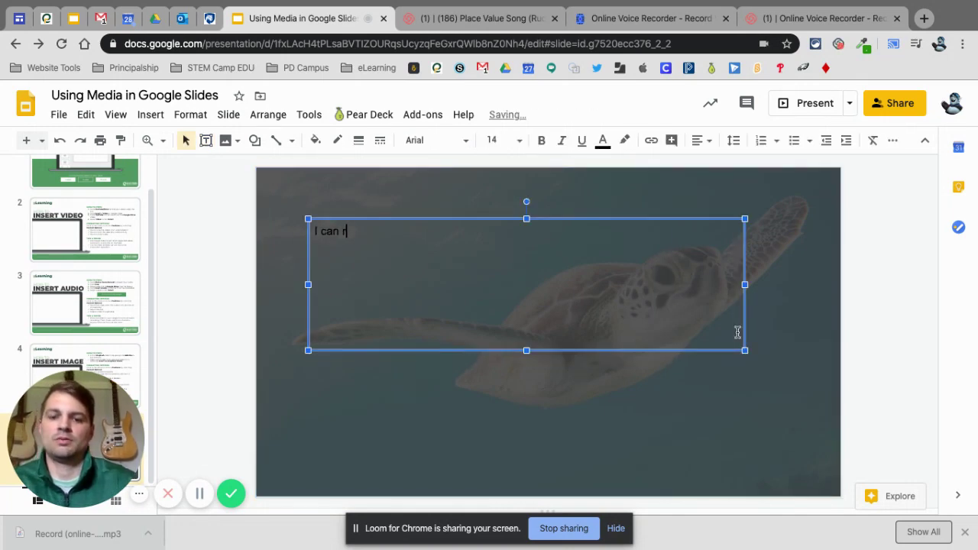
type("ea")
key("BackSpace")
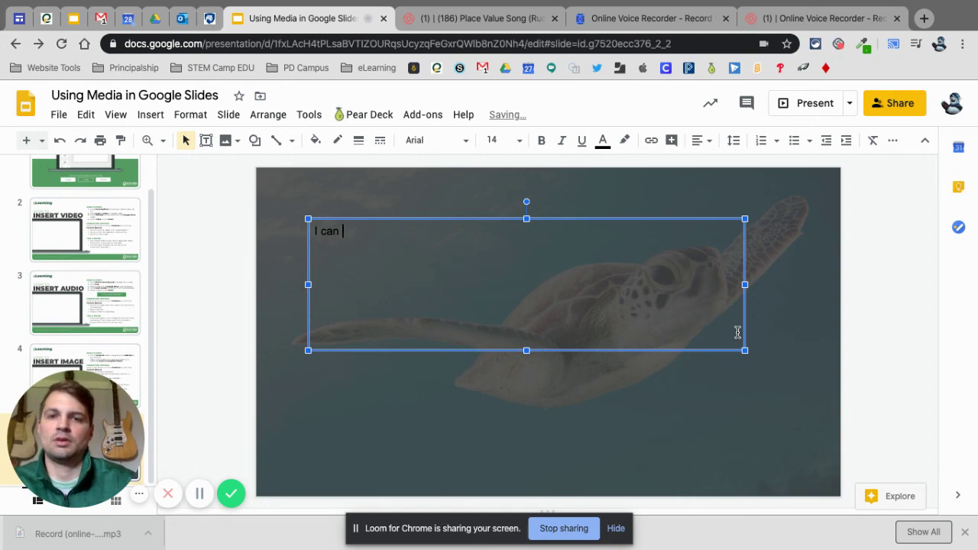
type("read this")
Fix the spacing before 'read' and select all of the title text.
key("ctrl+a")
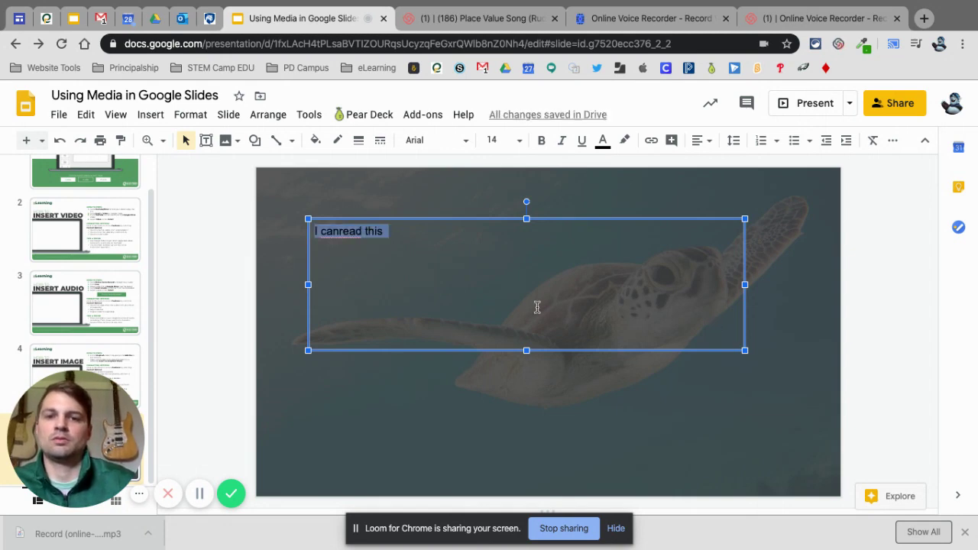
left_click(341, 233)
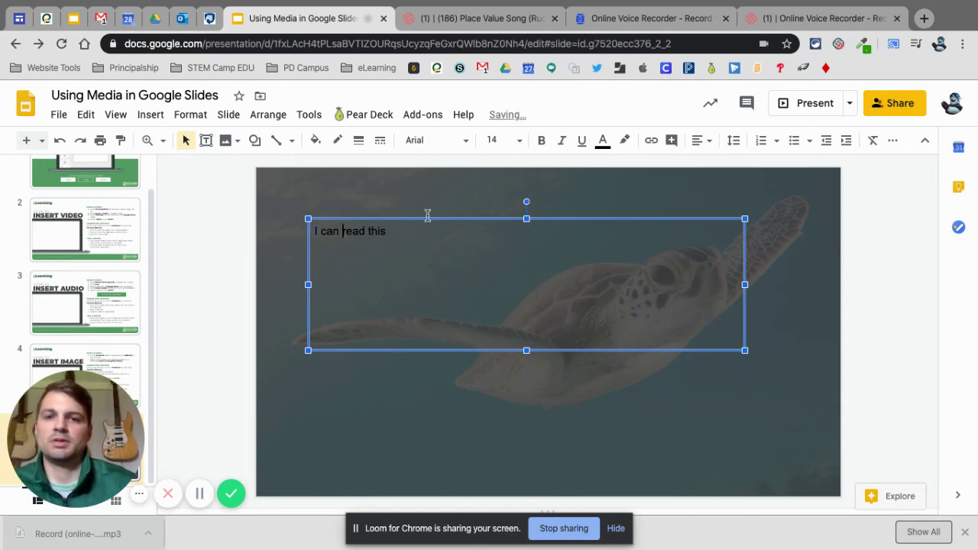
key("ctrl+a")
left_click(466, 144)
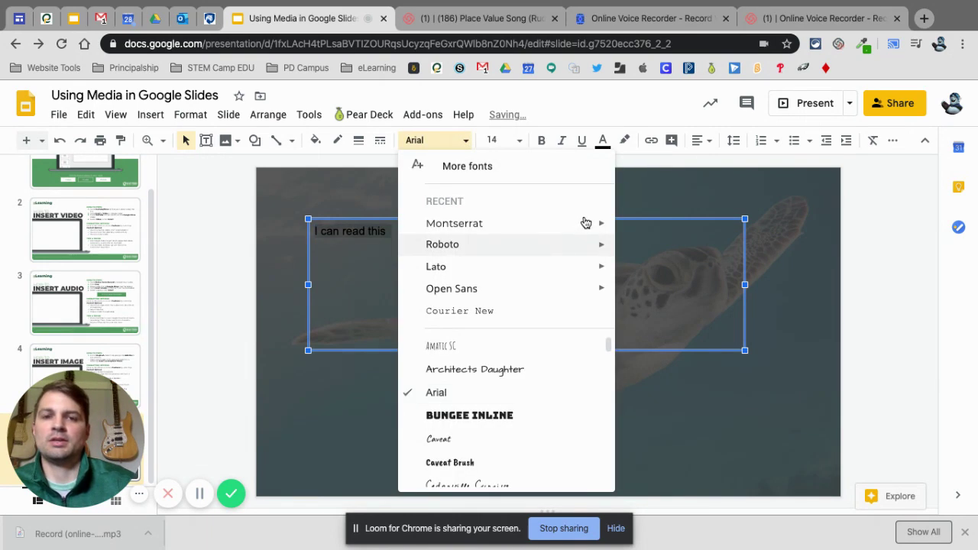
Apply the Montserrat Black font and white text colour to the 'I can read this' title.
mouse_move(585, 223)
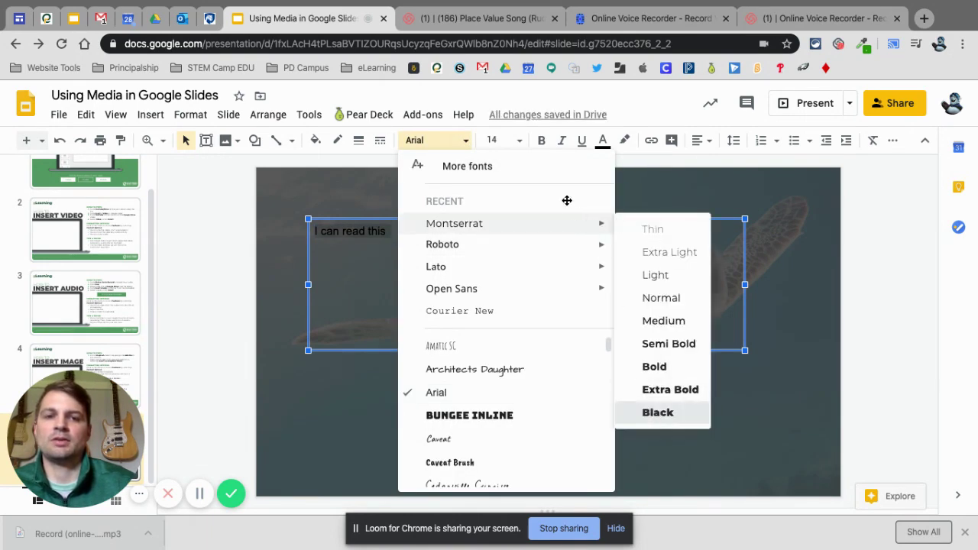
left_click(657, 412)
left_click(505, 142)
key("Return")
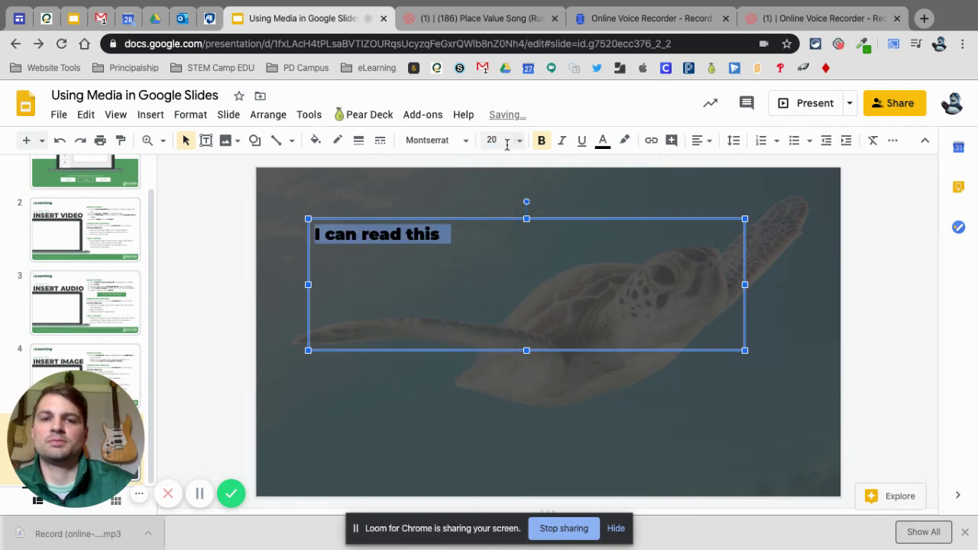
left_click(601, 146)
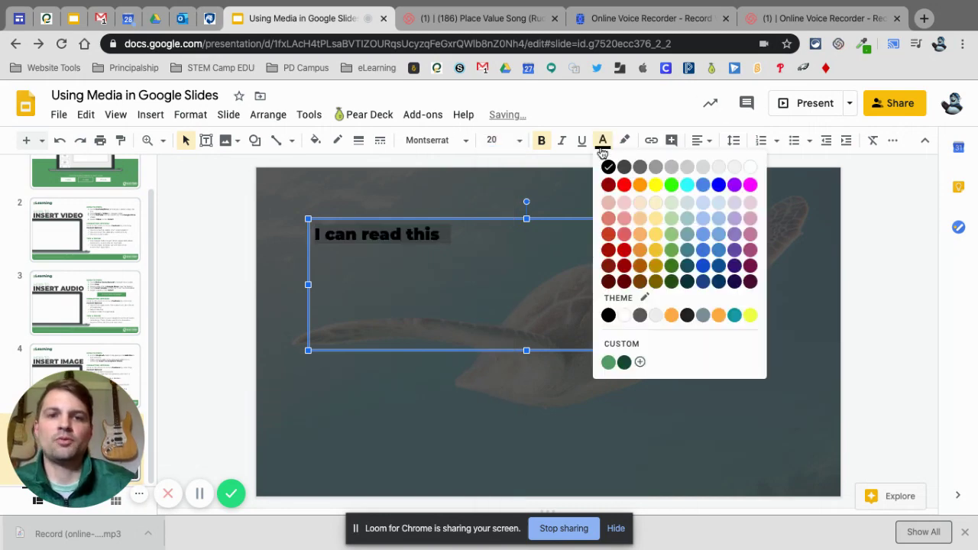
left_click(750, 168)
Centre the title in its box and set its font size to 36.
left_click(709, 145)
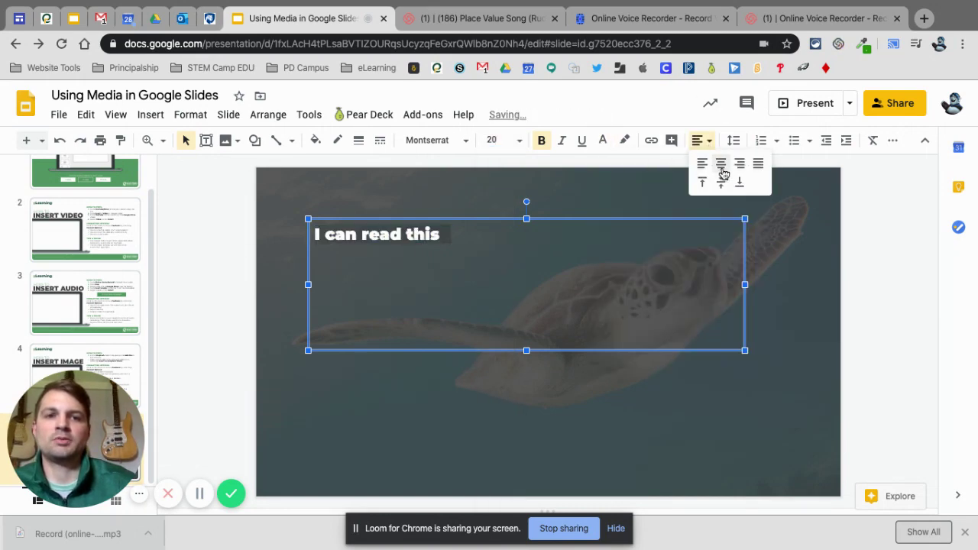
left_click(721, 163)
left_click(519, 142)
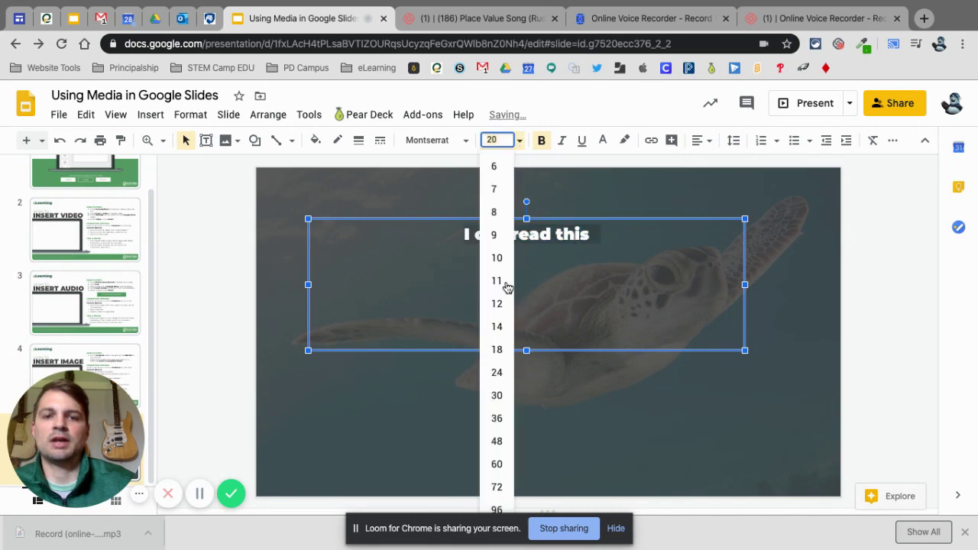
left_click(497, 417)
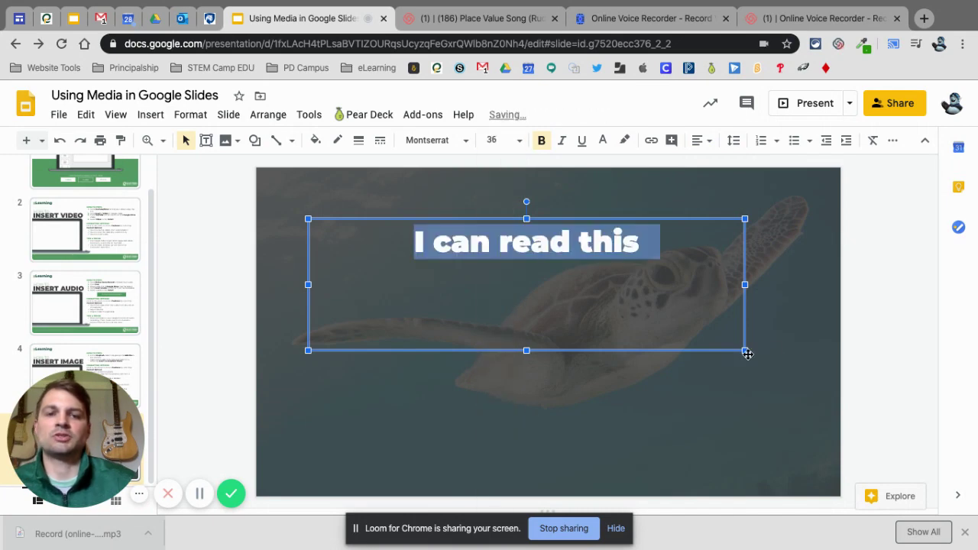
left_click(853, 365)
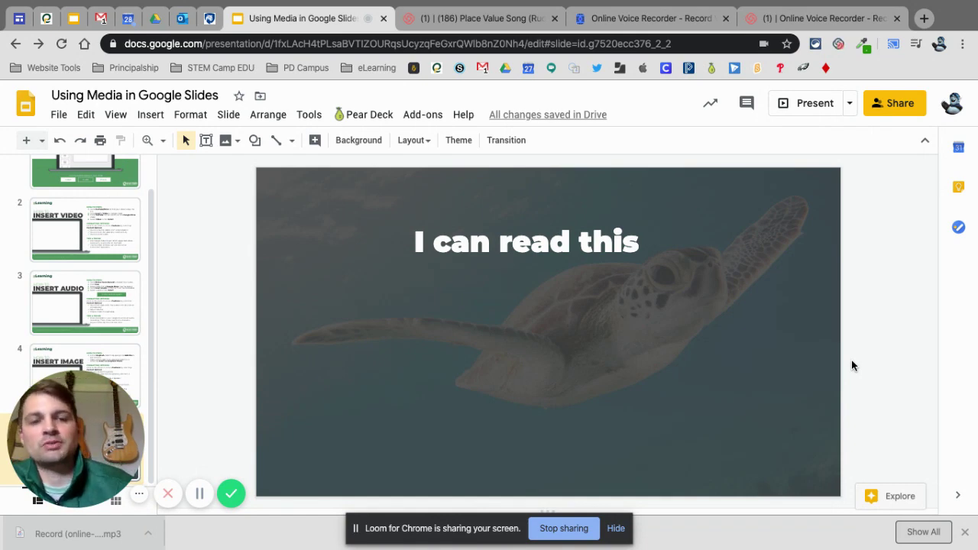
Reset the turtle photo's transparency to 0 so it shows at full opacity.
left_click(804, 359)
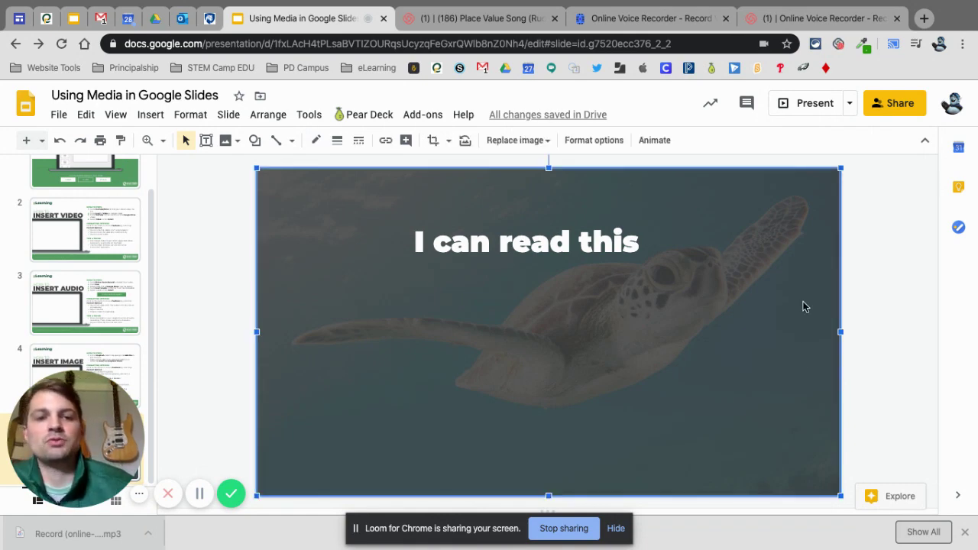
left_click(592, 141)
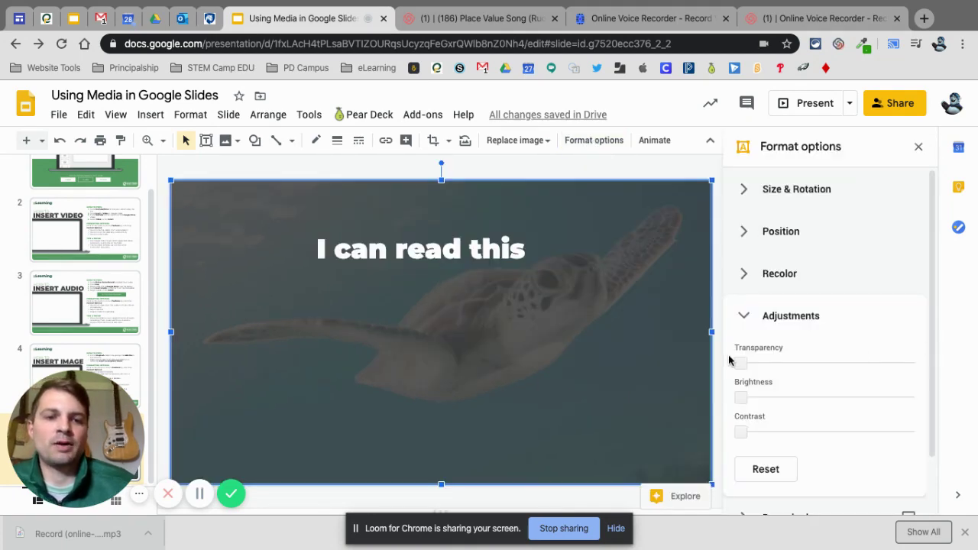
left_click_drag(740, 363, 820, 363)
key("ctrl+z")
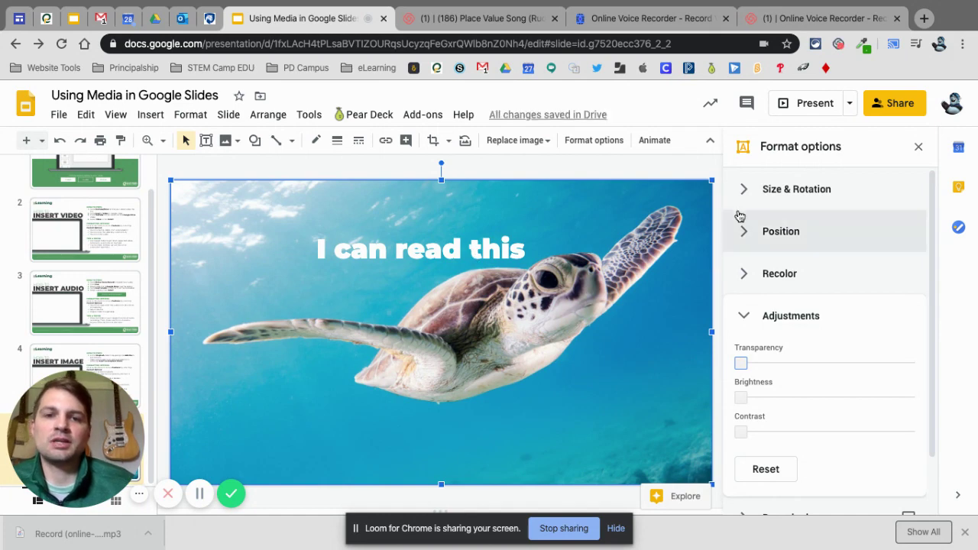
left_click(919, 150)
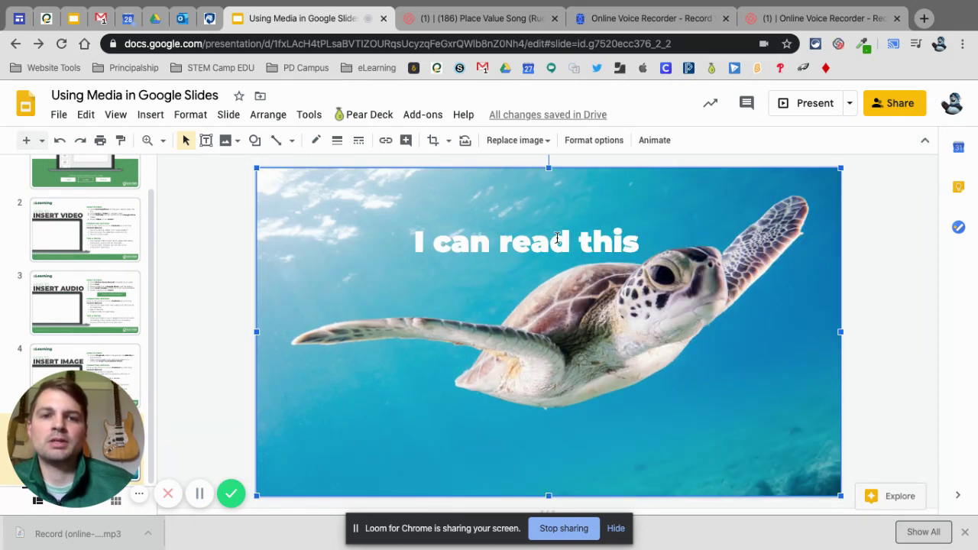
Deselect the title and start presenting the slide full screen.
left_click(557, 238)
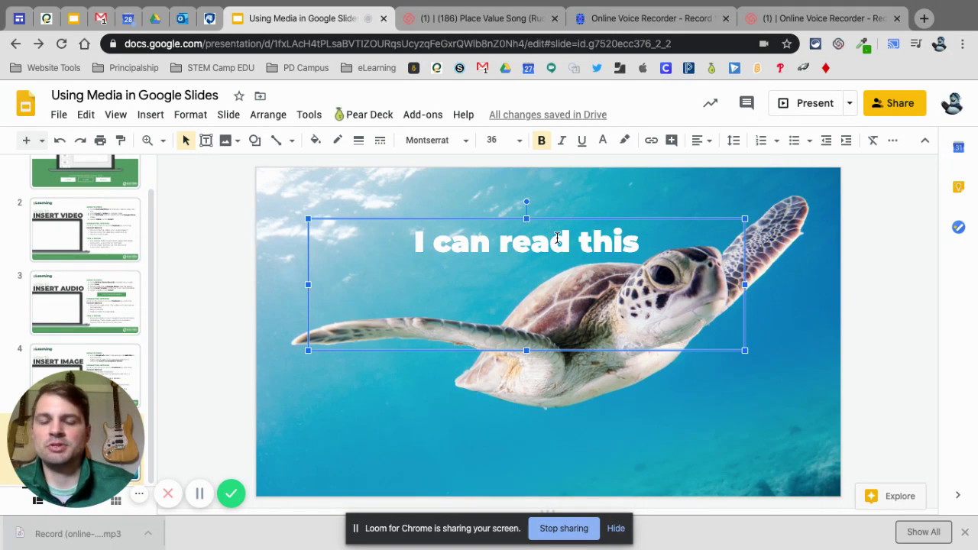
left_click(906, 262)
left_click(810, 105)
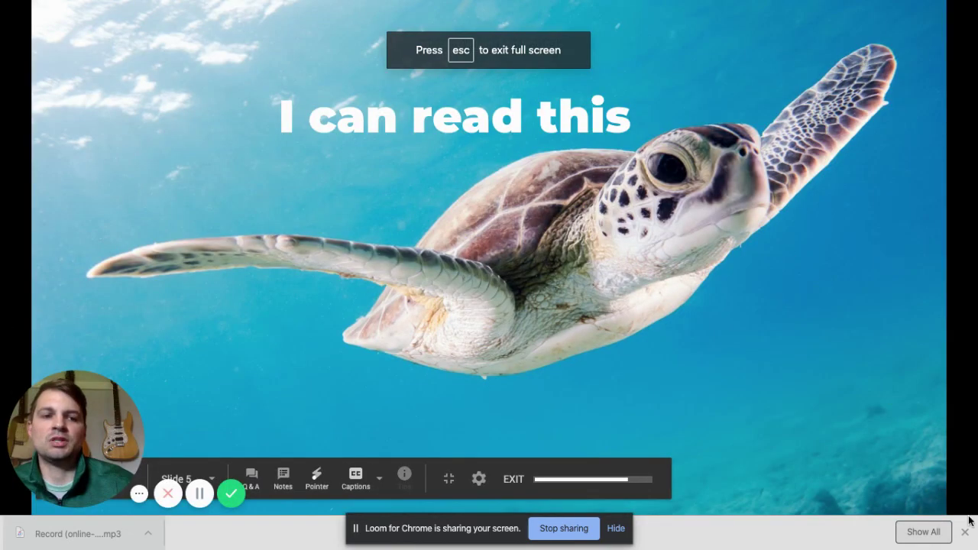
Close the browser's downloads bar so the turtle slide fills the whole display.
left_click(965, 532)
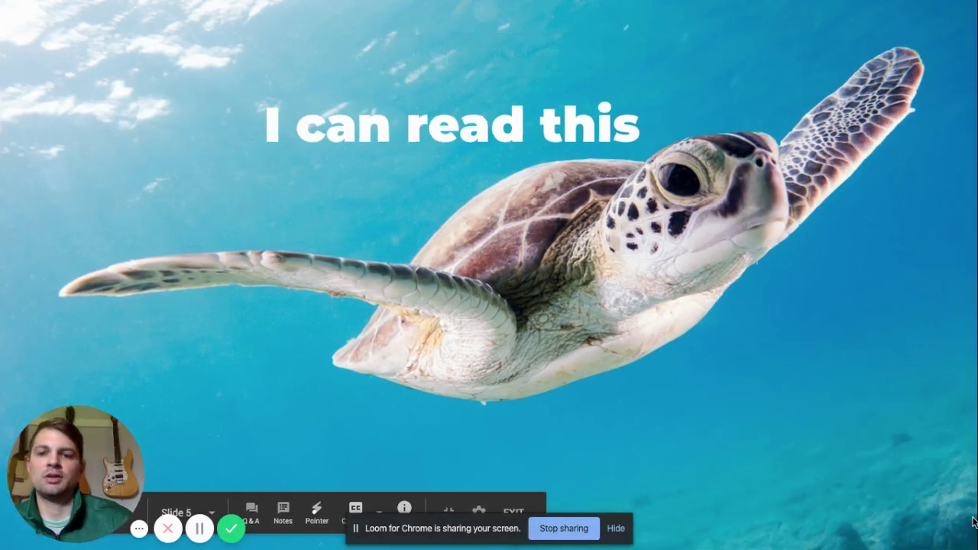